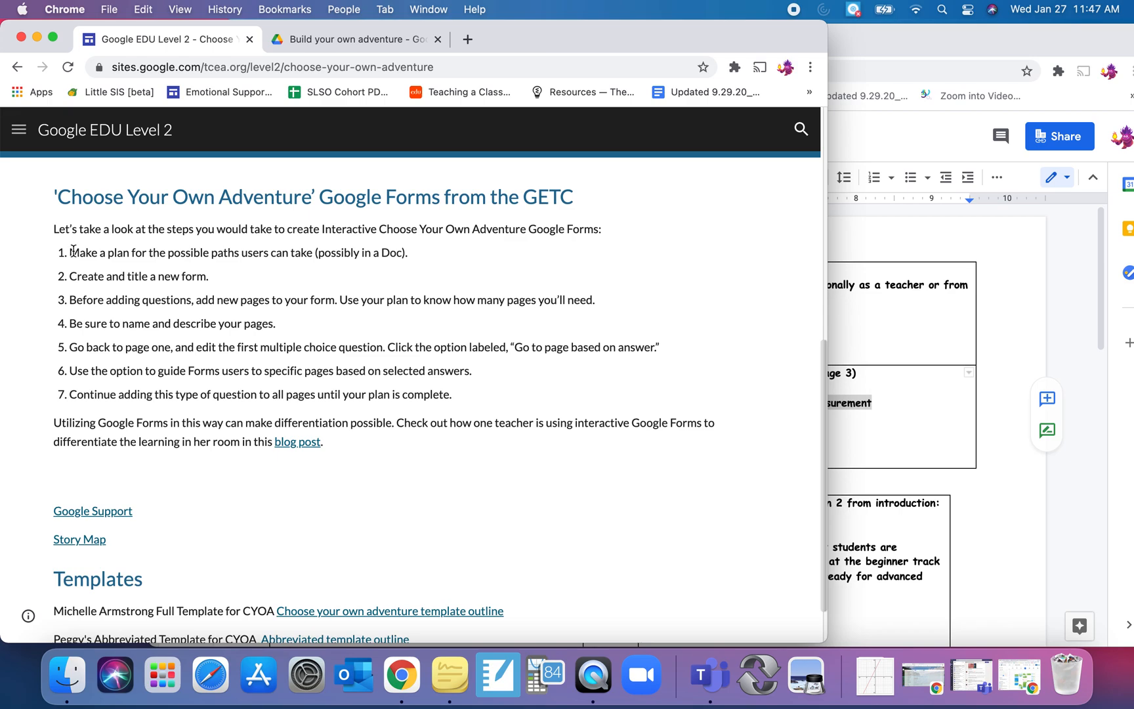
# In the story map document, add the question "How do you want to use a Google Form?" to the end of the page 1 introduction.
pyautogui.moveTo(352, 264); pyautogui.dragTo(413, 266)
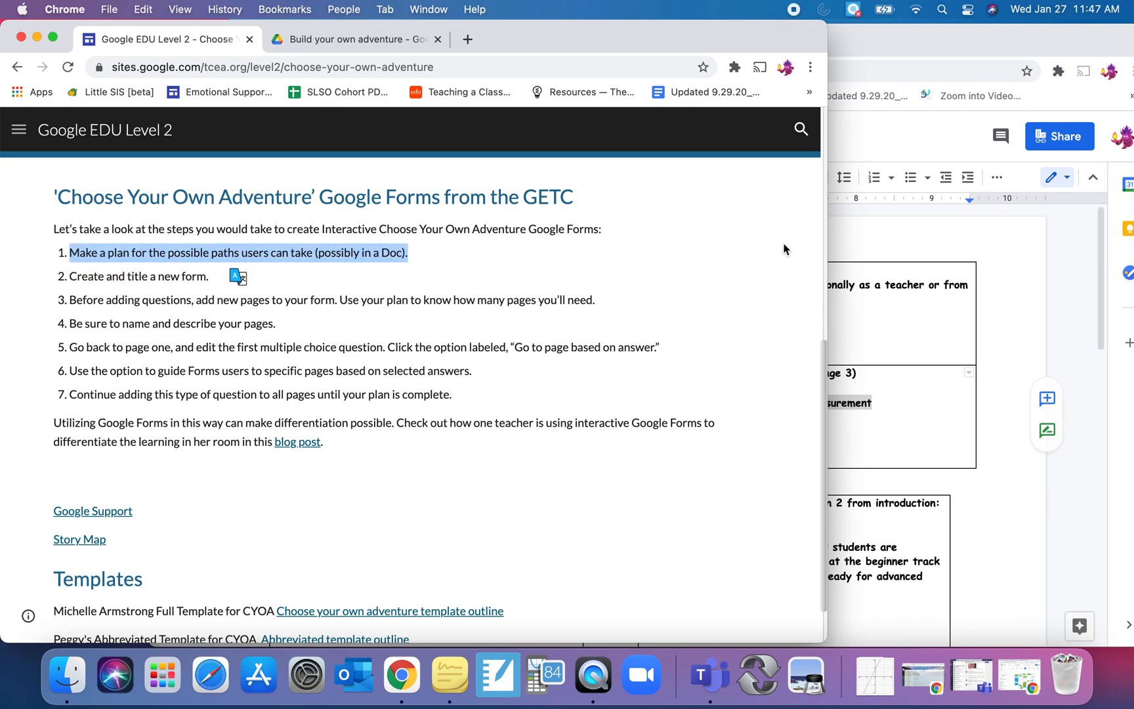
pyautogui.click(937, 245)
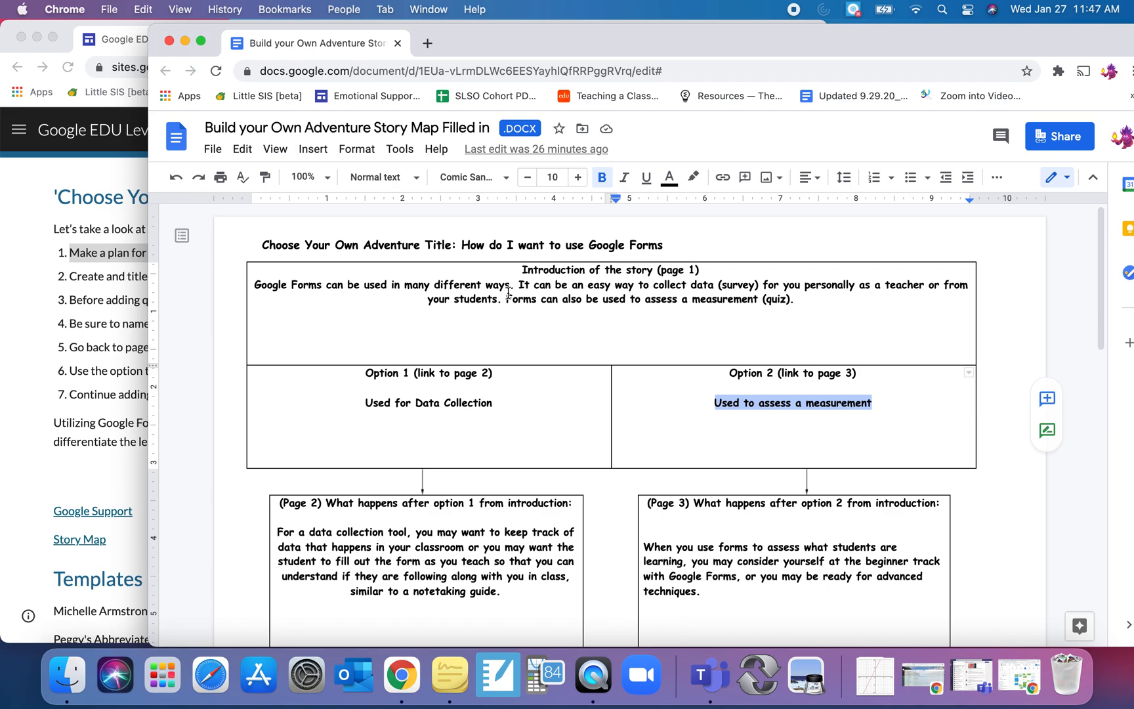
pyautogui.moveTo(253, 284); pyautogui.dragTo(801, 302)
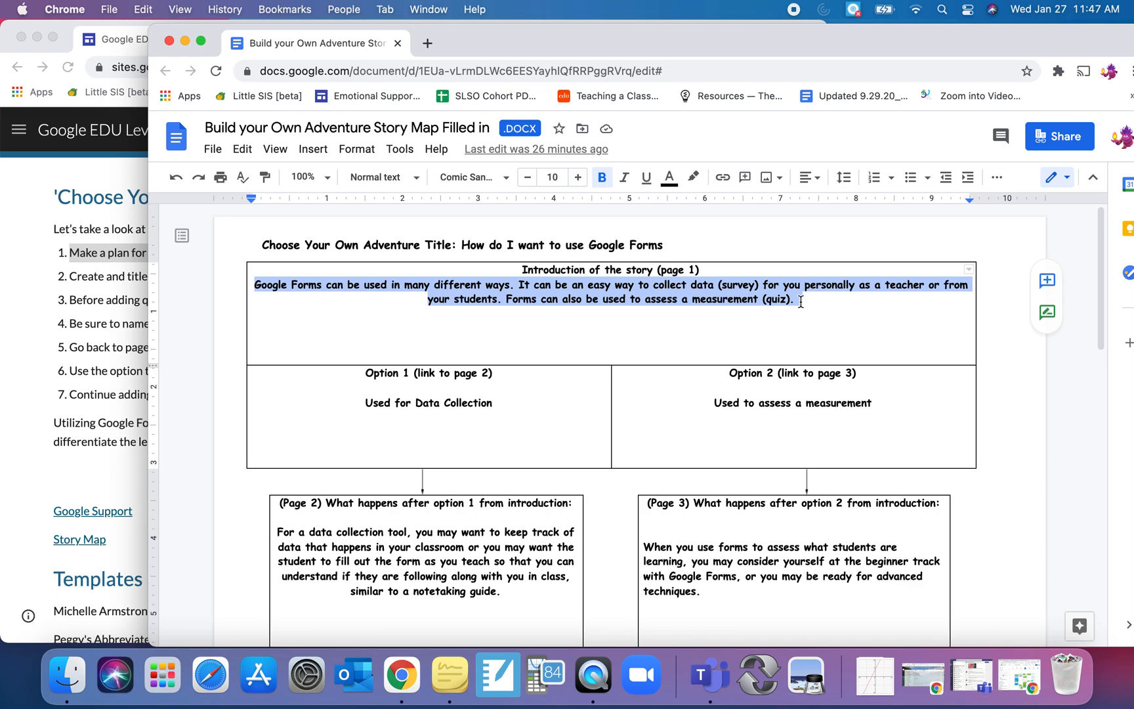
pyautogui.click(800, 301)
pyautogui.write('How do you')
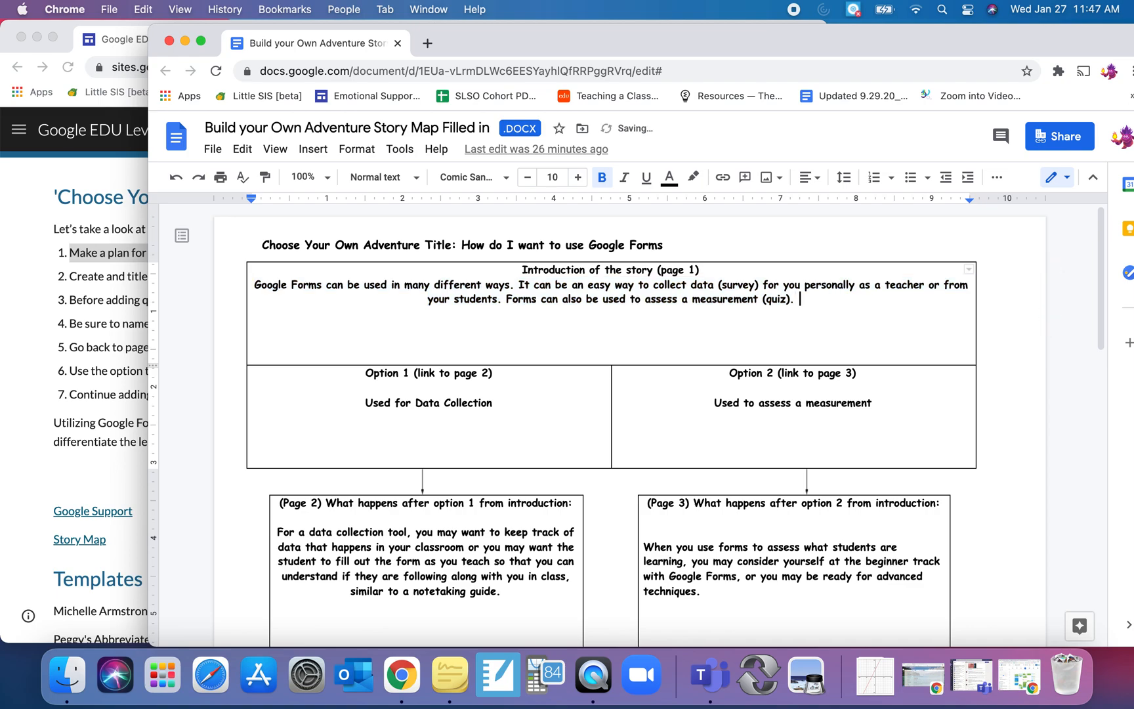
pyautogui.write(' wan')
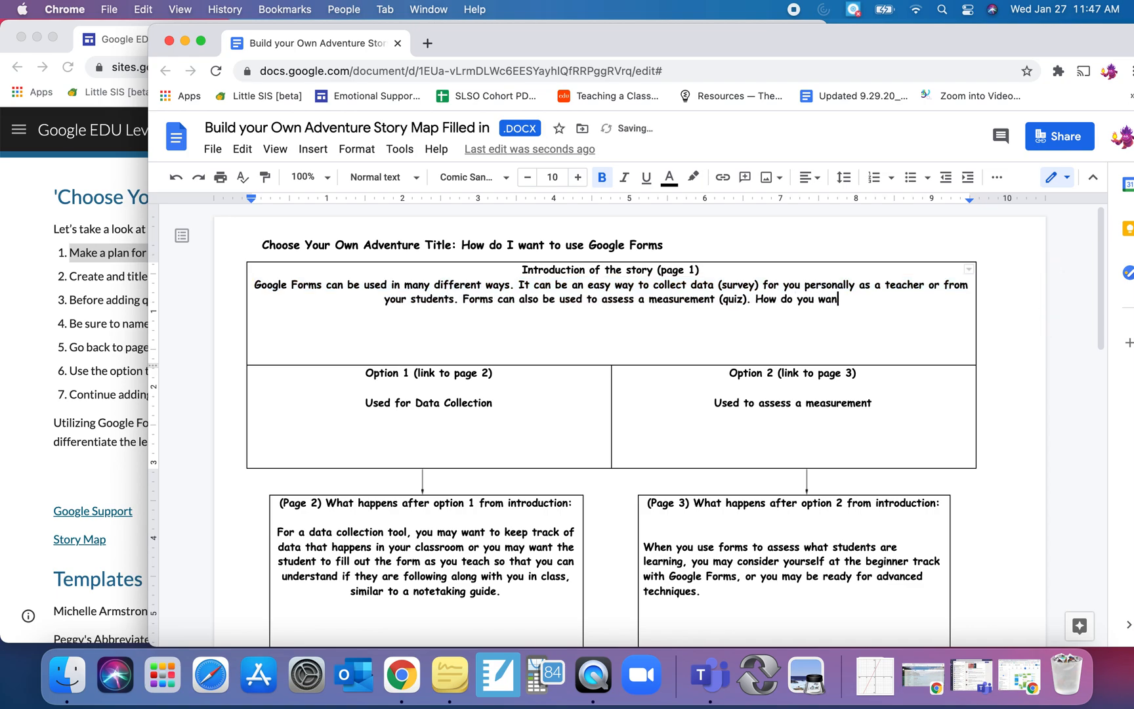
pyautogui.write('t to use a Go')
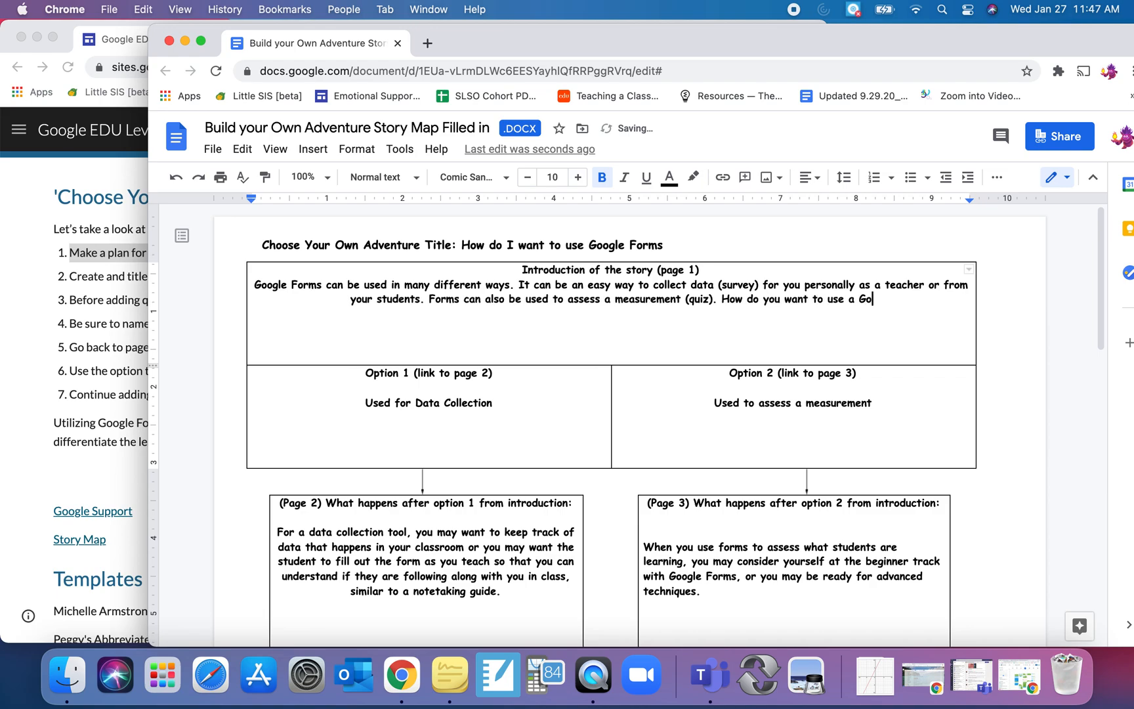
pyautogui.write('ogle Form')
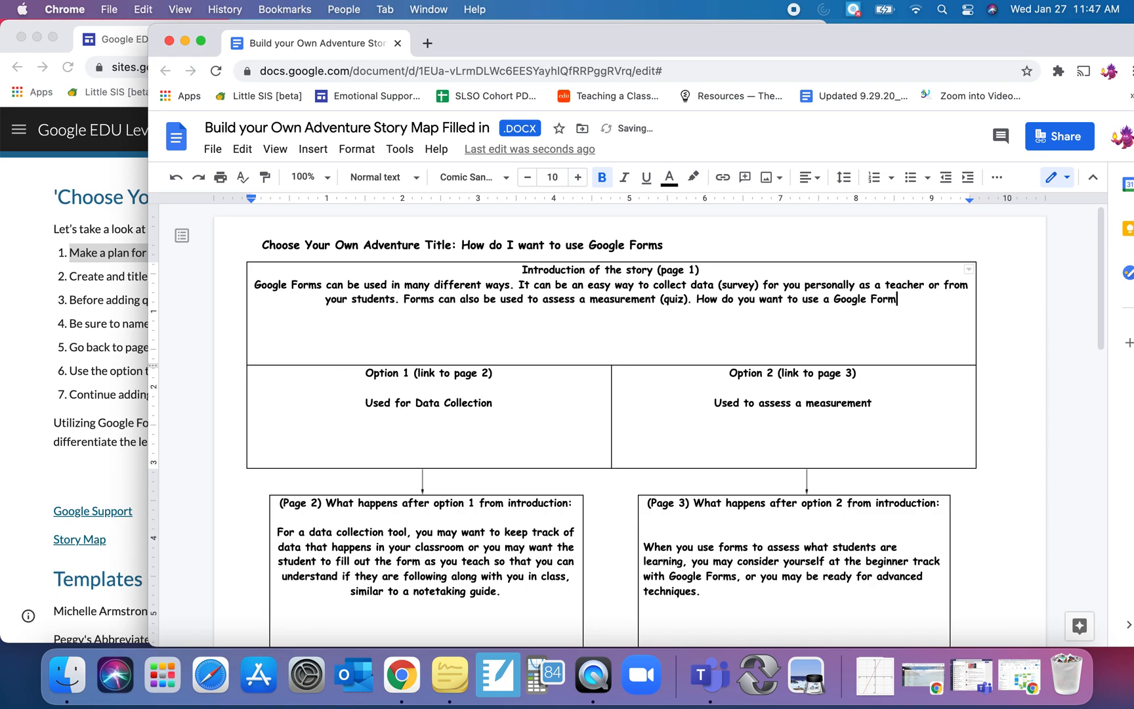
pyautogui.write('?')
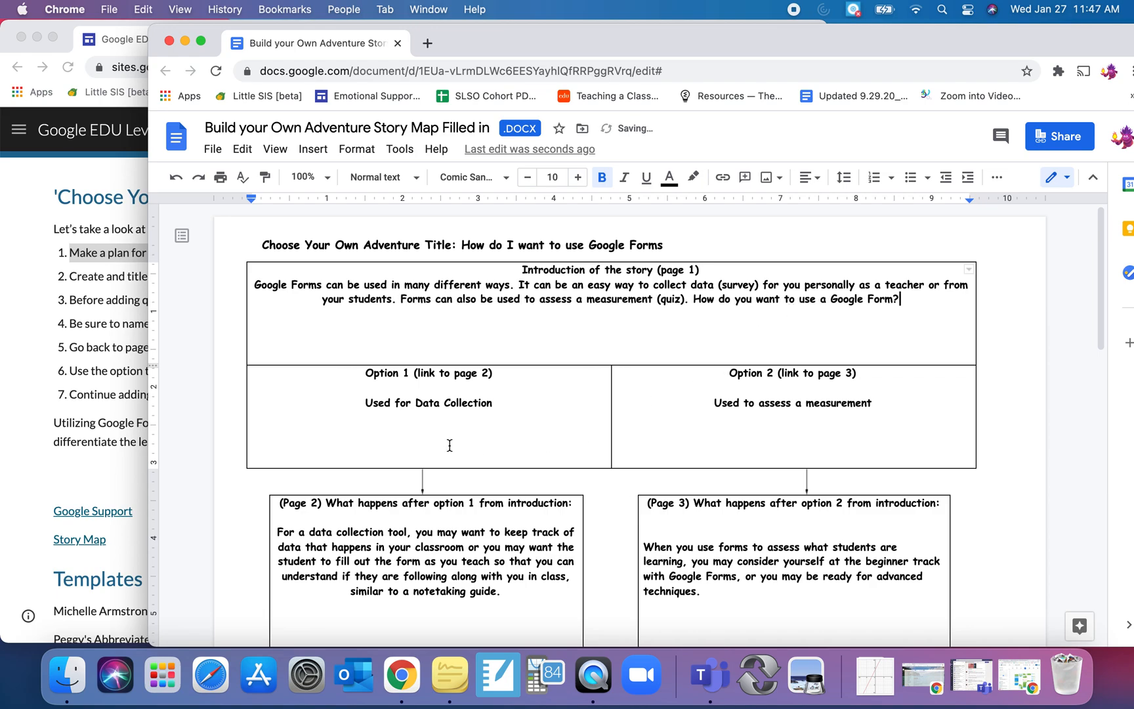
# Review the story map's option paths, from the two introduction choices through the outcomes planned for pages 2 to 7.
pyautogui.moveTo(366, 403); pyautogui.dragTo(484, 405)
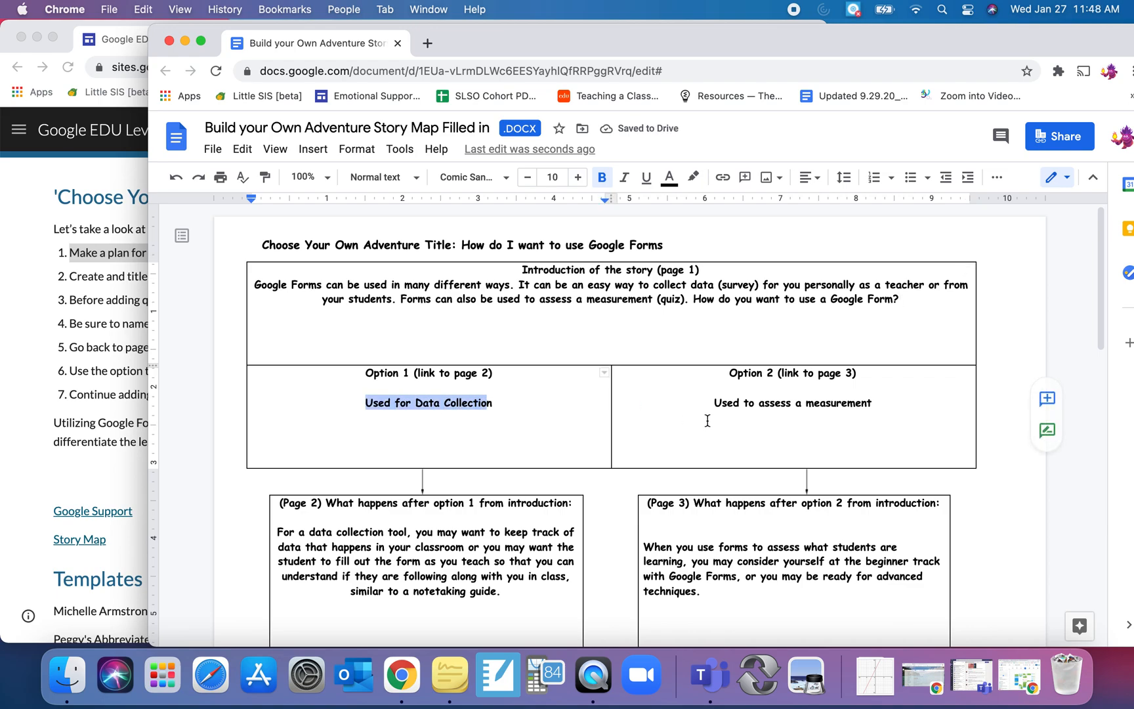
pyautogui.moveTo(716, 403); pyautogui.dragTo(881, 403)
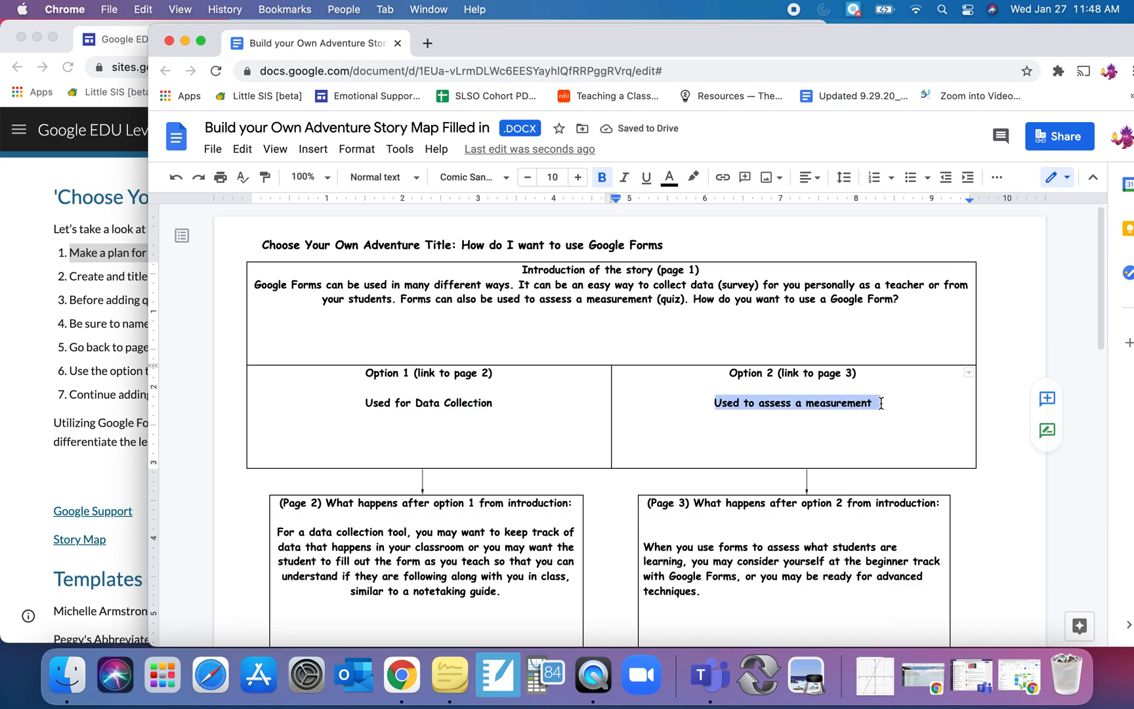
pyautogui.scroll(-6, 598, 421)
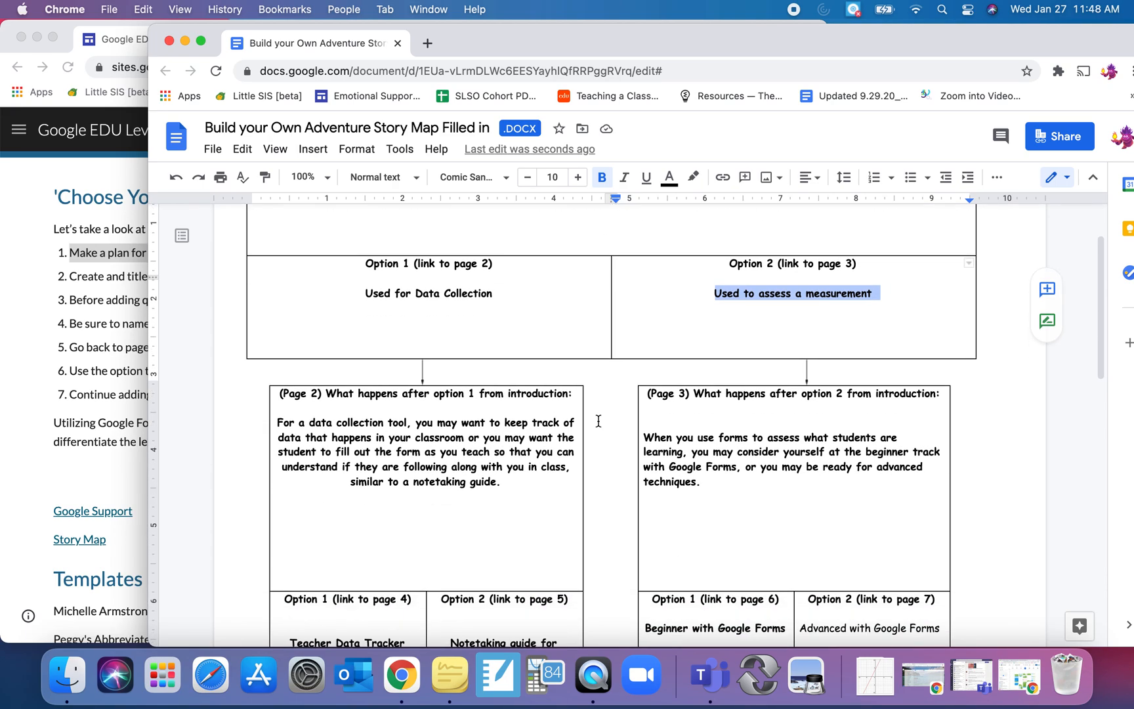
pyautogui.scroll(-1, 598, 421)
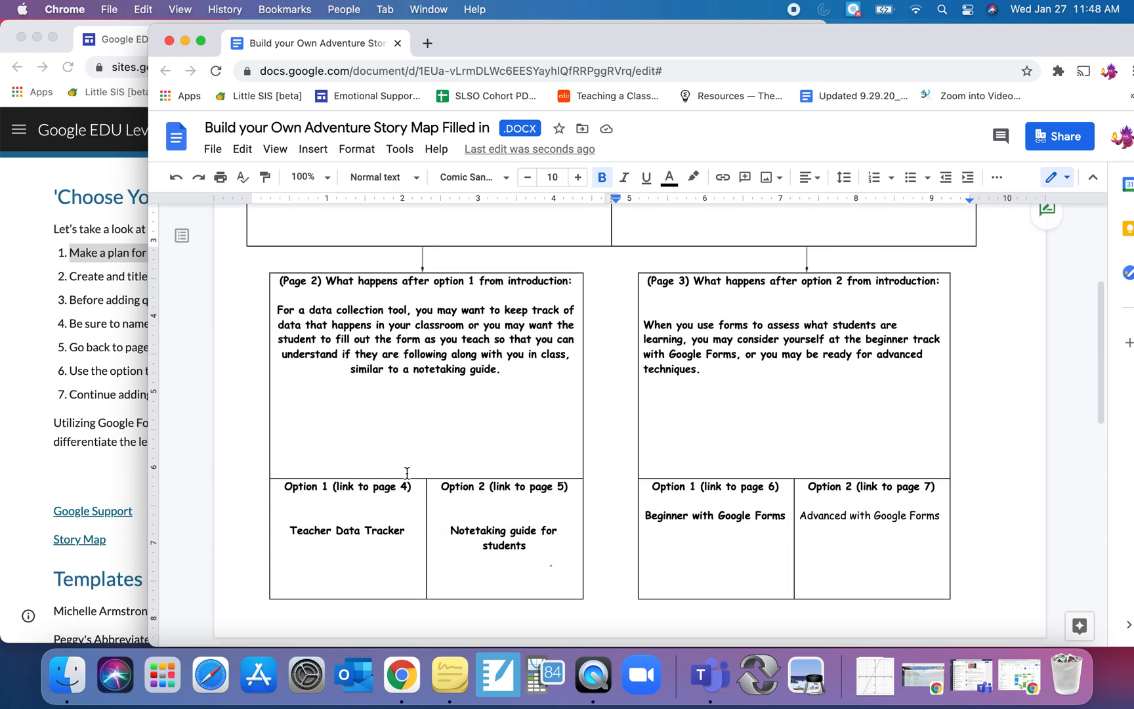
pyautogui.moveTo(294, 531); pyautogui.dragTo(534, 542)
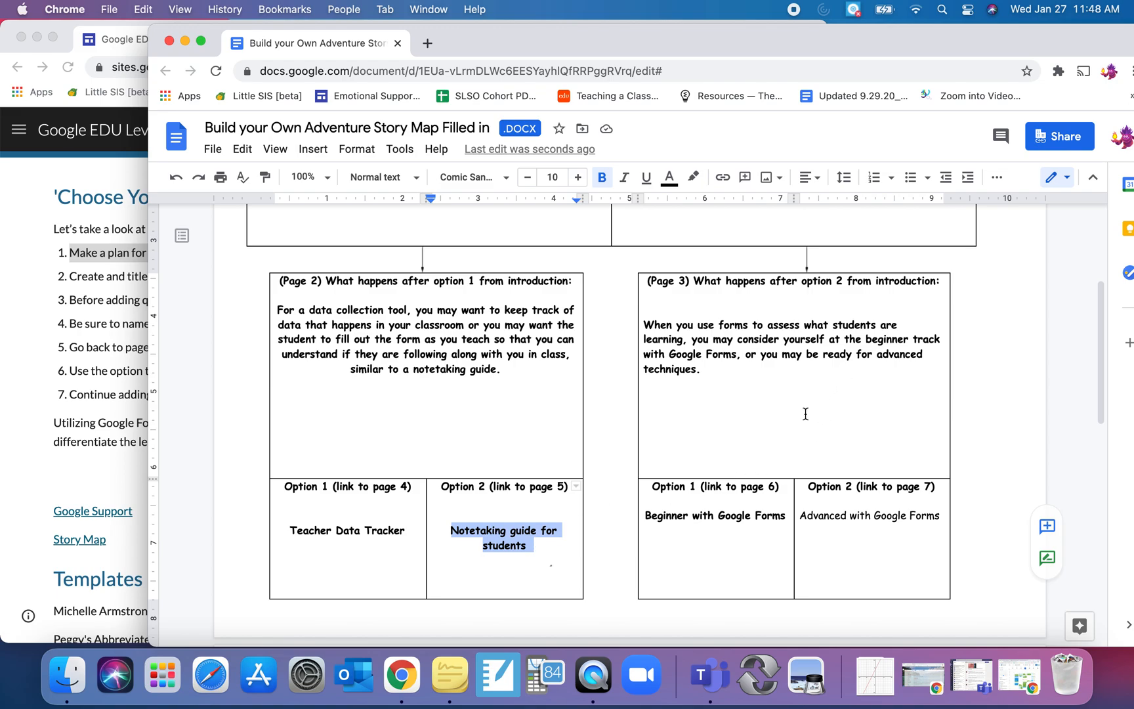
pyautogui.scroll(-3, 806, 413)
pyautogui.moveTo(644, 424); pyautogui.dragTo(787, 427)
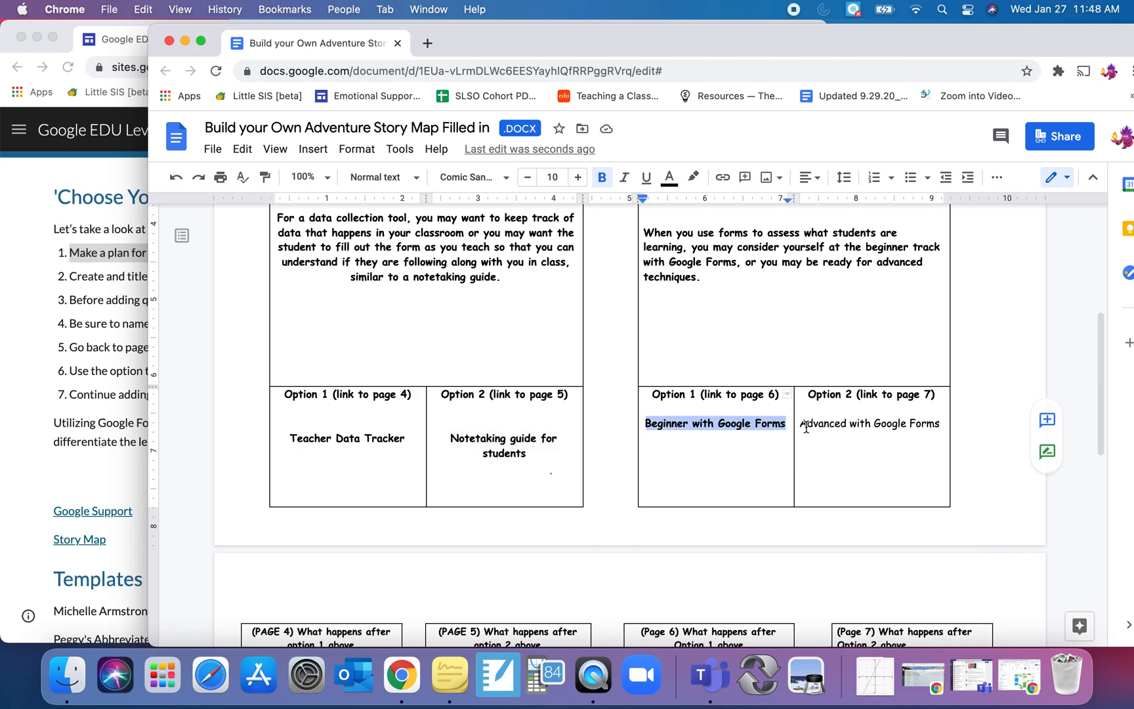
pyautogui.moveTo(800, 424); pyautogui.dragTo(941, 424)
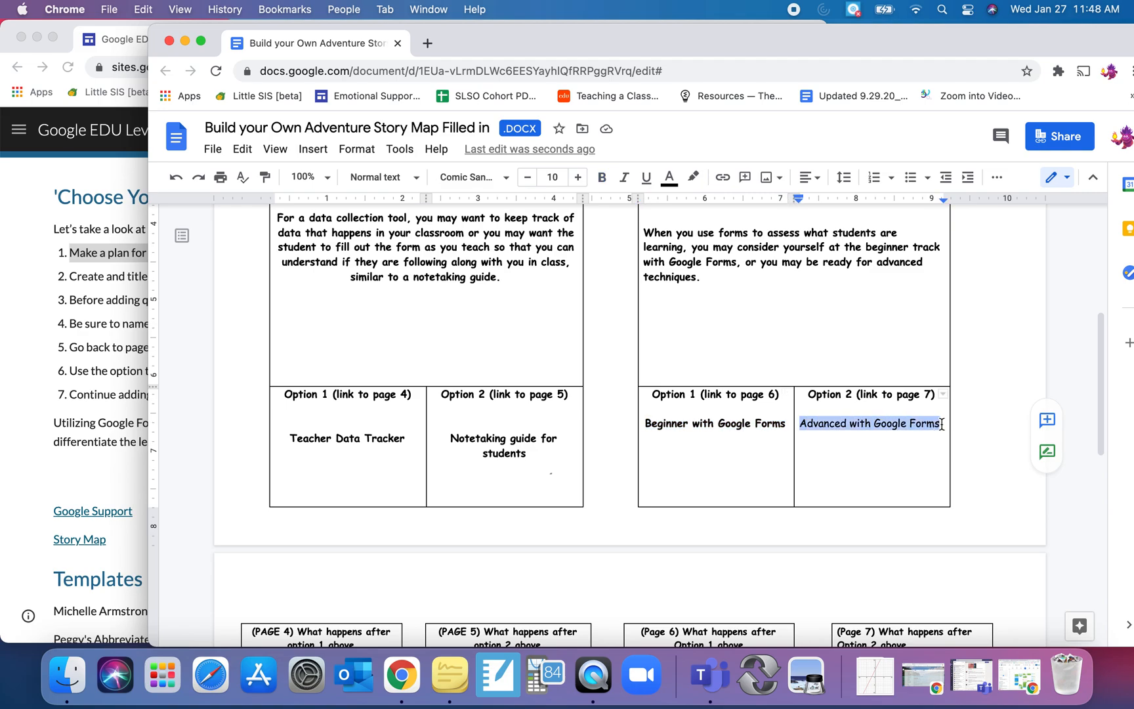
pyautogui.scroll(-5, 942, 423)
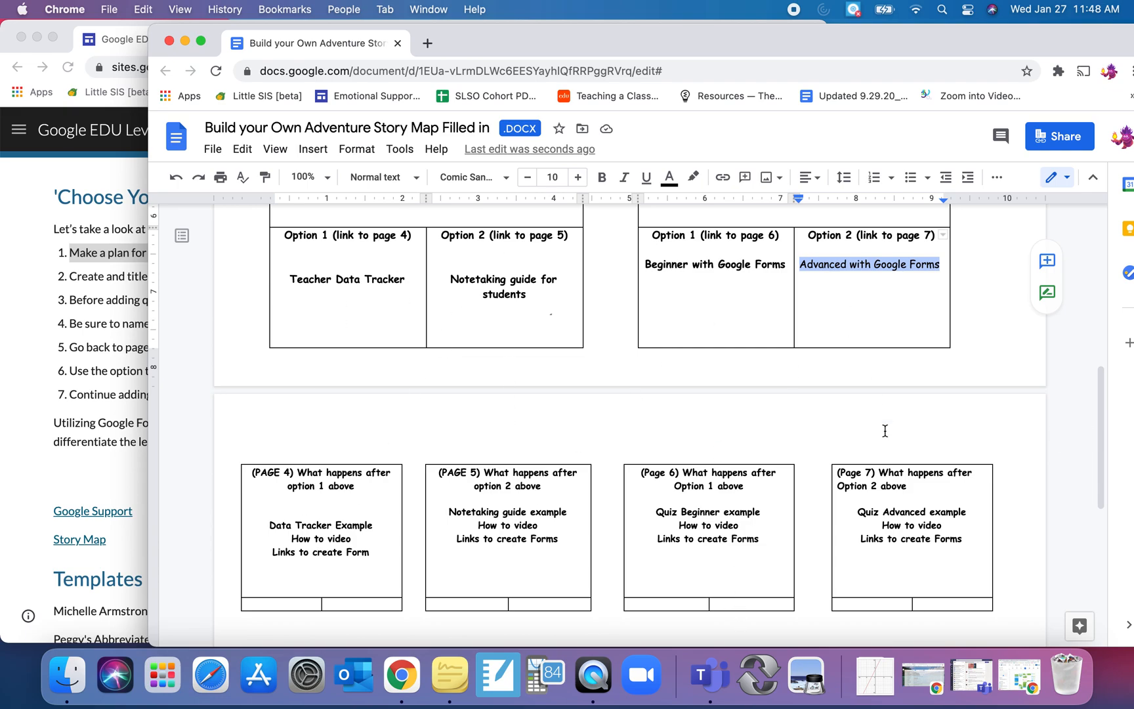
pyautogui.moveTo(875, 473); pyautogui.dragTo(836, 473)
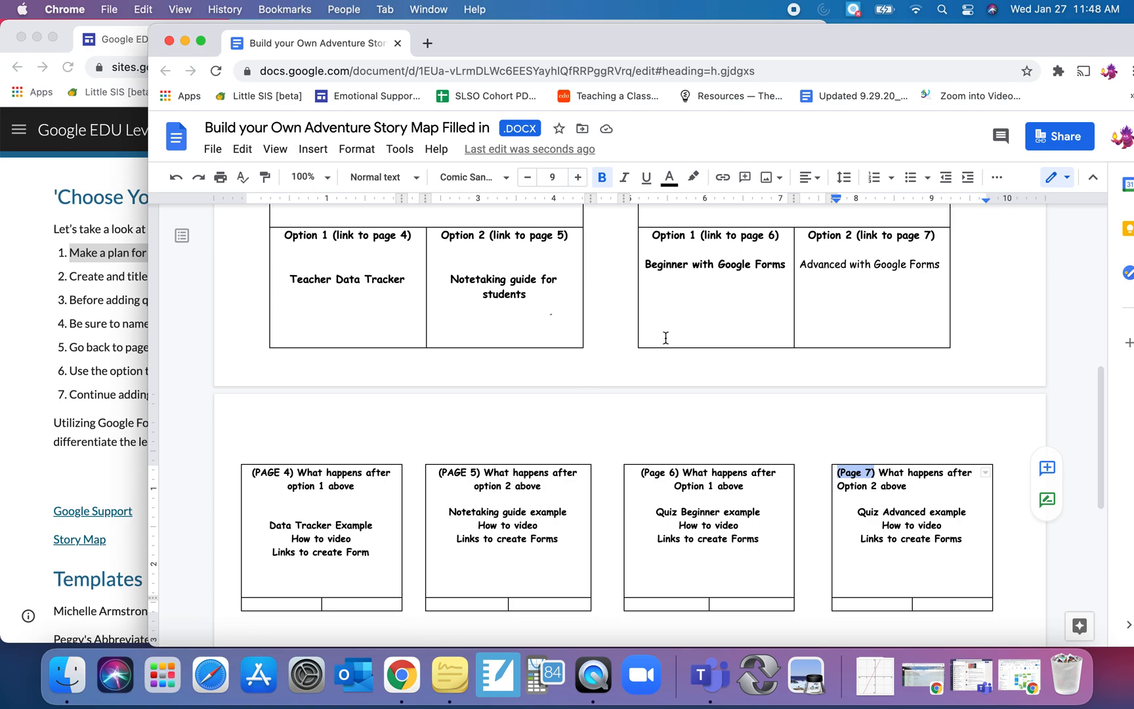
# Switch to Google Drive and create a new blank Google Form in the shared "Build your own adventure" folder.
pyautogui.click(44, 283)
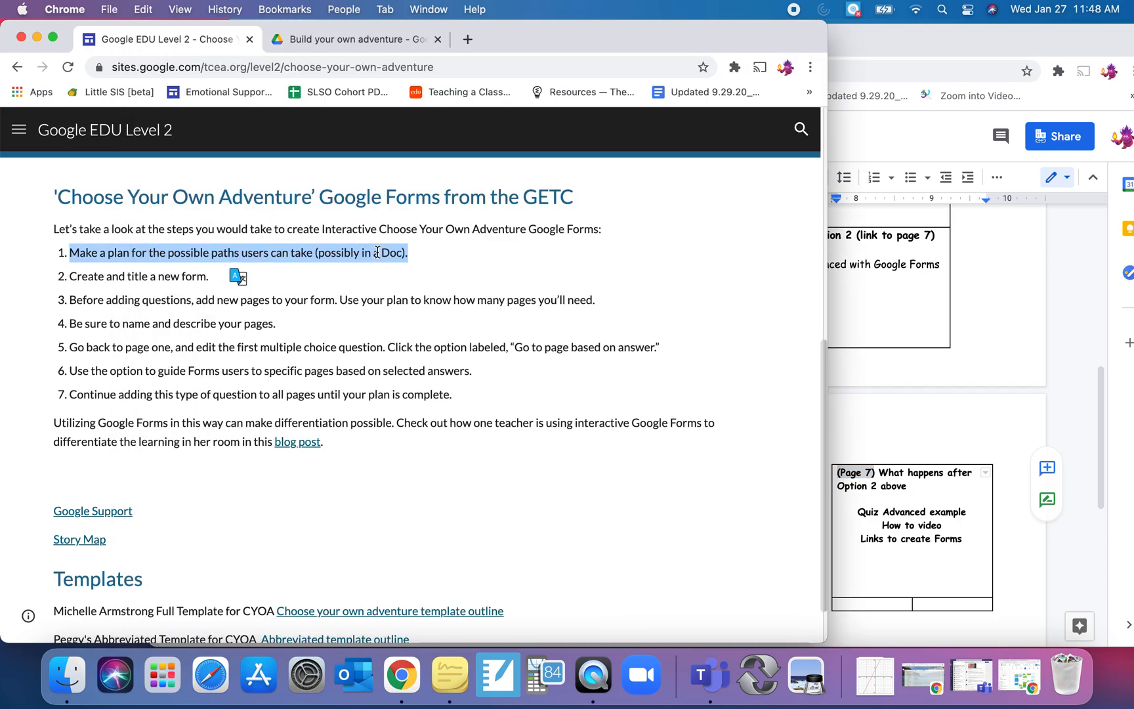
pyautogui.click(360, 43)
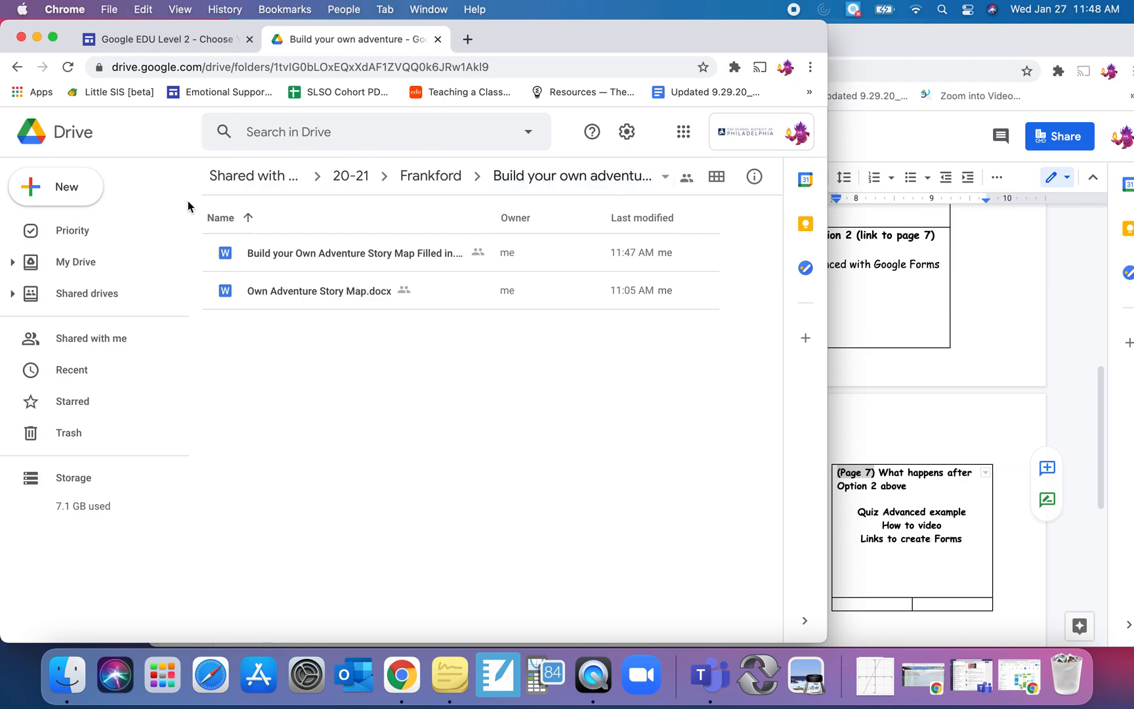
pyautogui.click(87, 191)
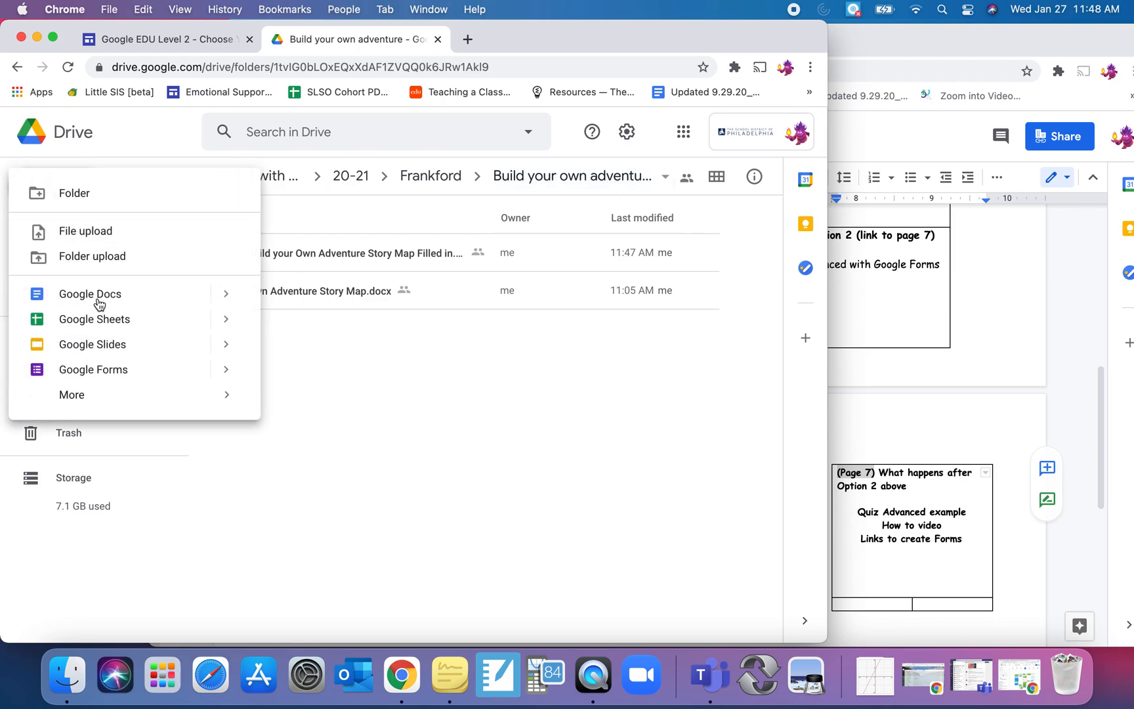
pyautogui.click(112, 371)
pyautogui.click(543, 409)
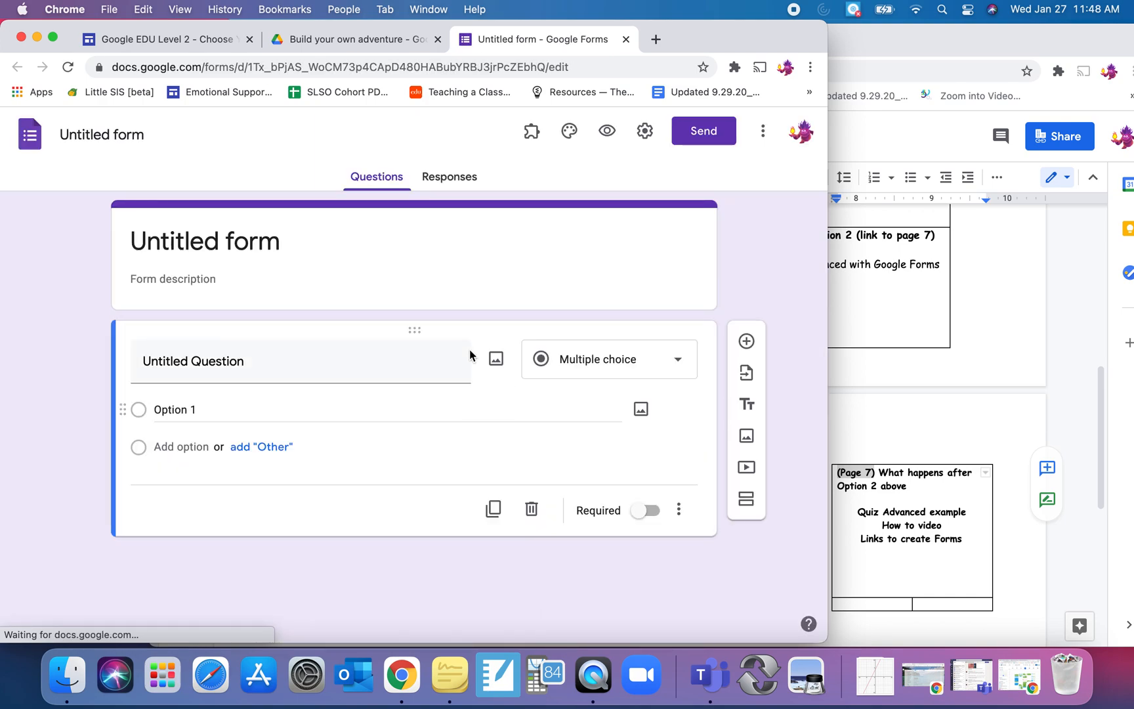
# Name the form "Build Your Own Adventure with Google Forms" and apply the same text as its heading.
pyautogui.click(145, 136)
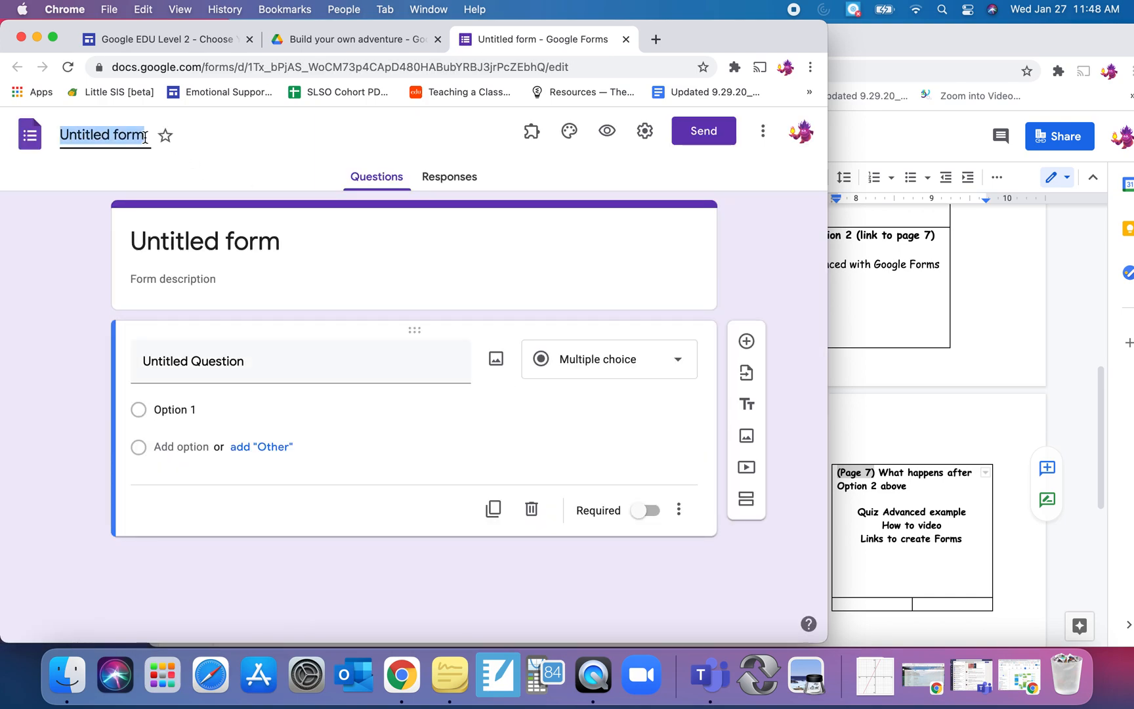
pyautogui.write('Build')
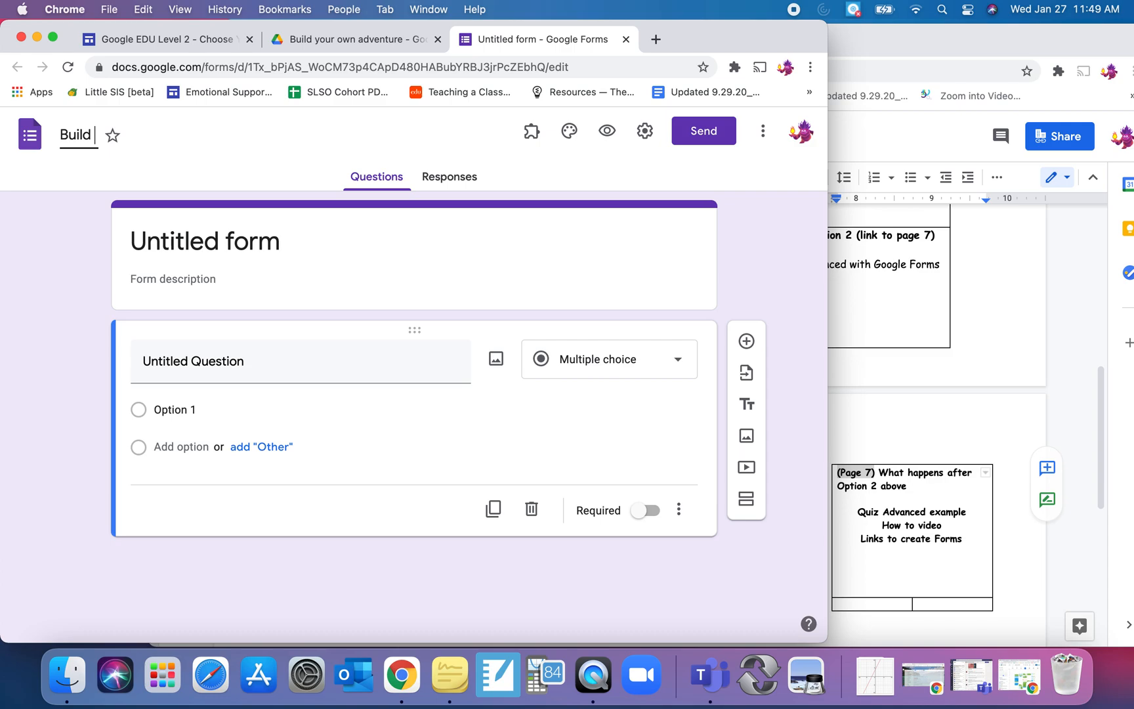
pyautogui.write(' Your')
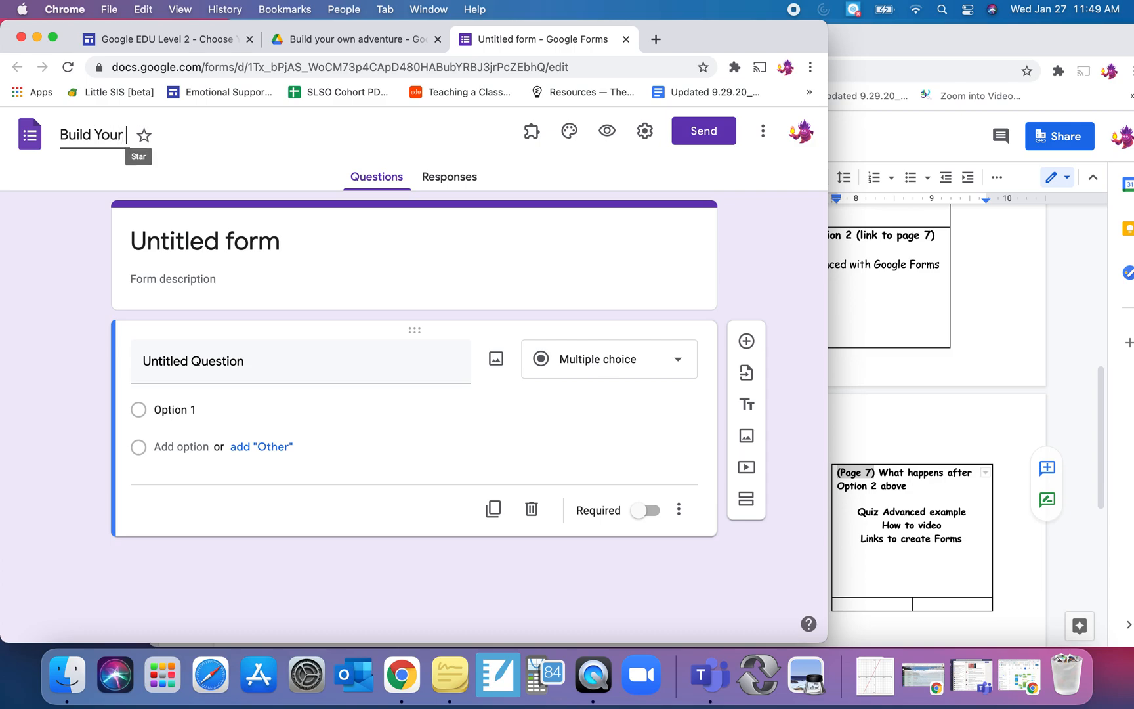
pyautogui.write(' Wo')
pyautogui.press('BackSpace')
pyautogui.press('BackSpace')
pyautogui.write('O')
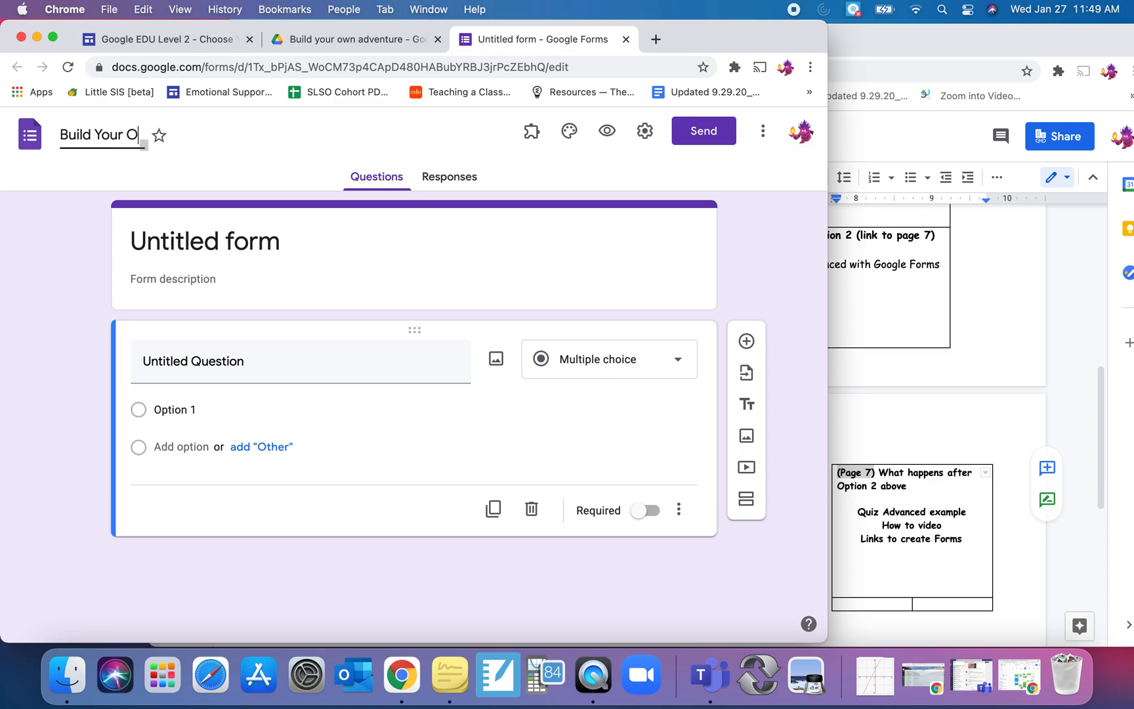
pyautogui.write('wn Advent')
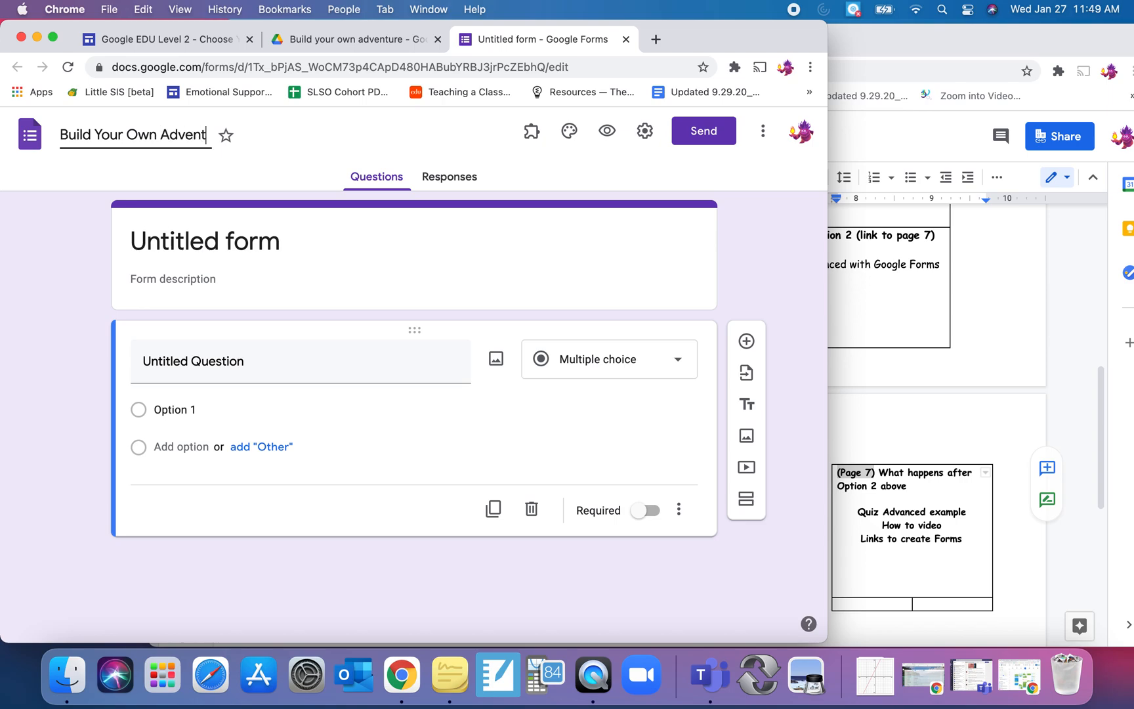
pyautogui.write('ure with Google ')
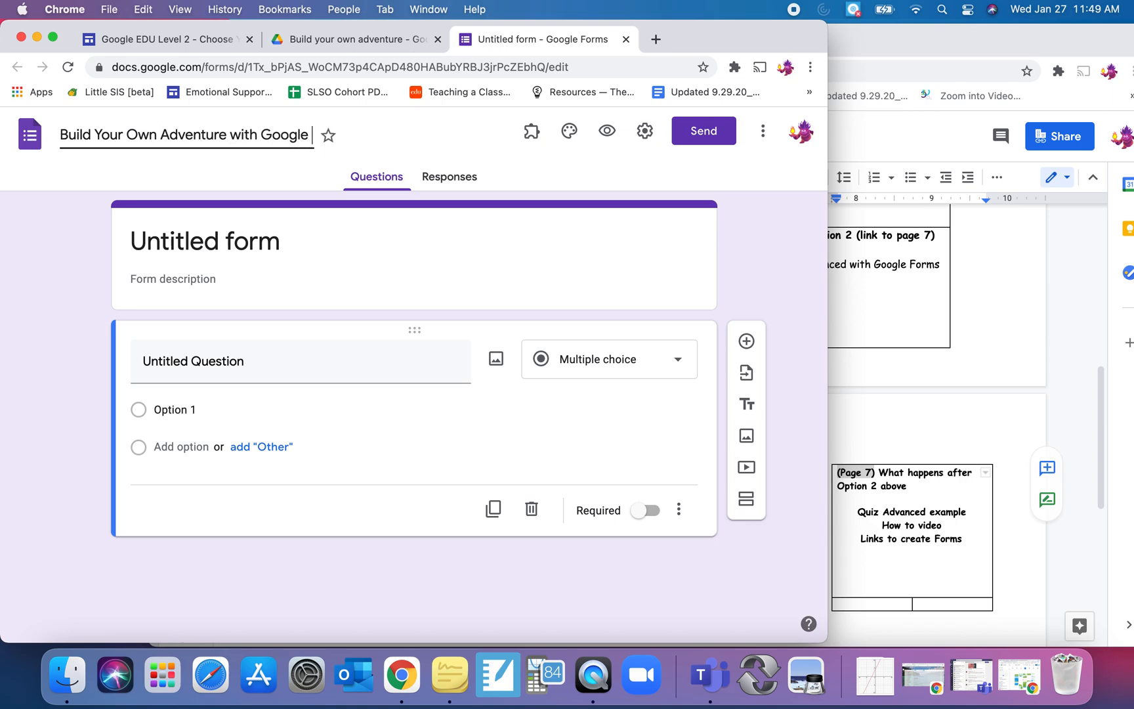
pyautogui.write('Forms')
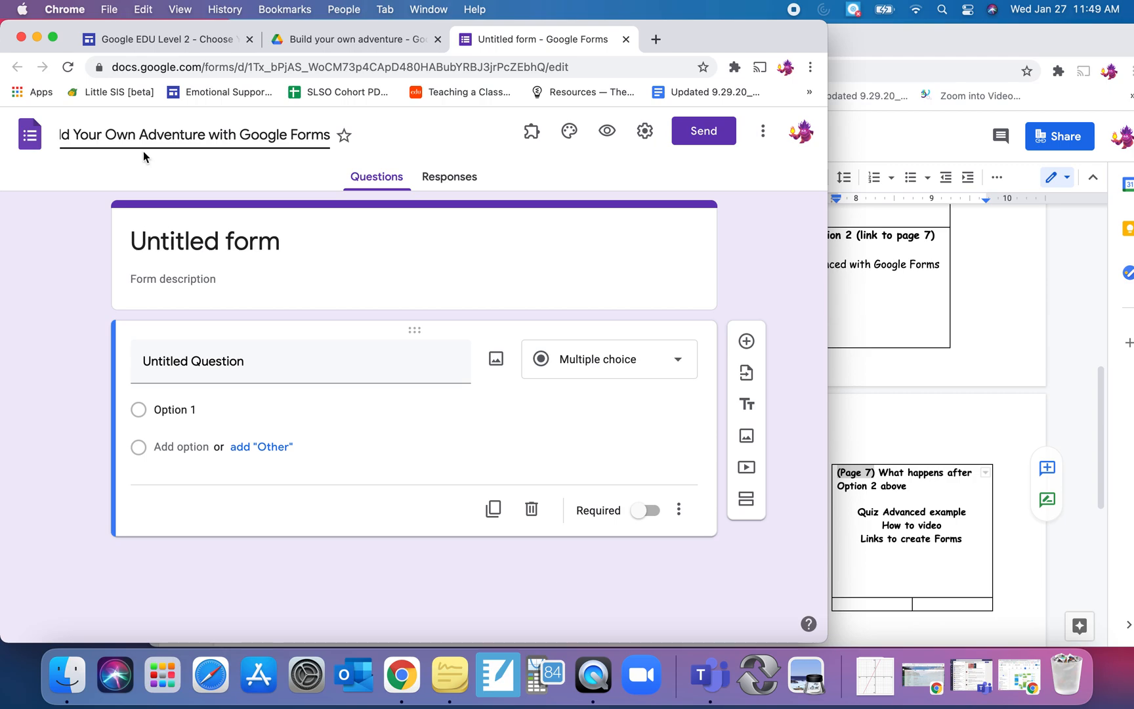
pyautogui.click(247, 243)
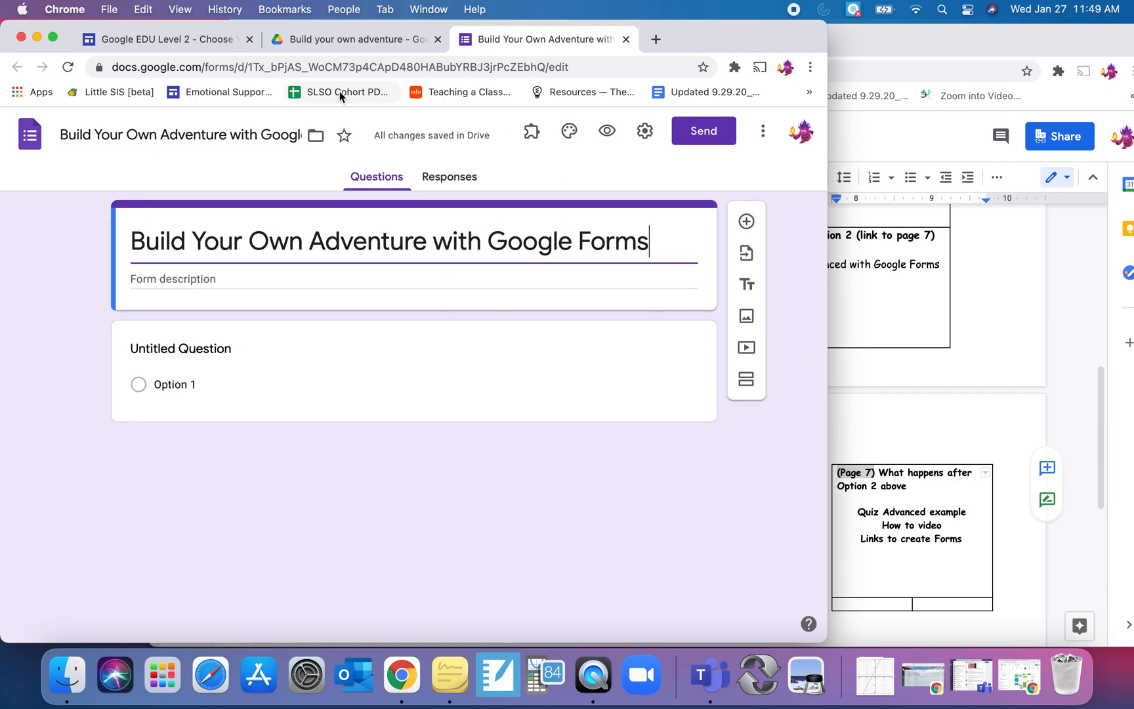
# Check the guide's instructions on titling the form and adding pages, and add five new sections to the form.
pyautogui.click(205, 42)
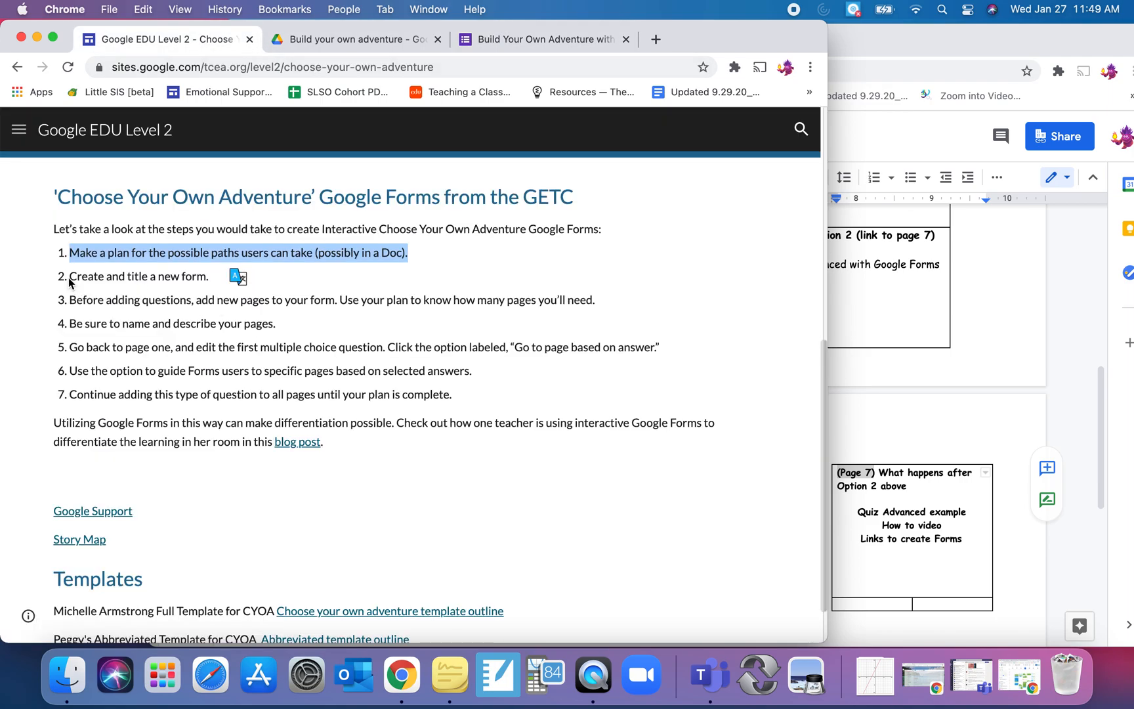
pyautogui.moveTo(69, 277); pyautogui.dragTo(208, 277)
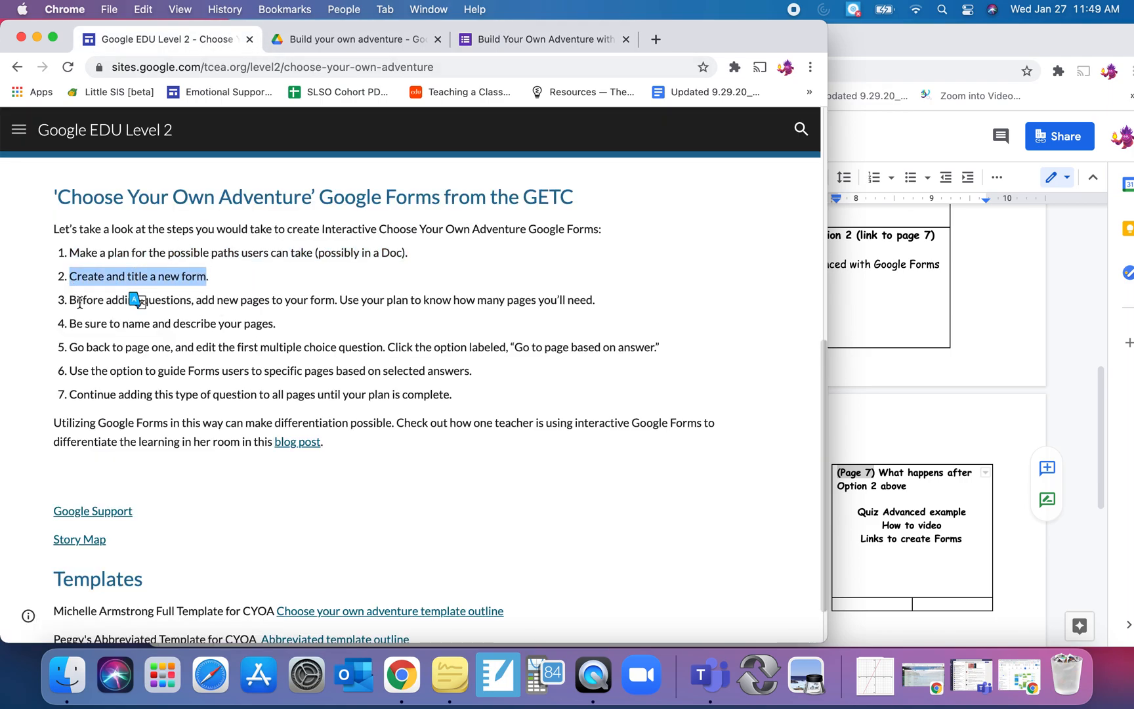
pyautogui.moveTo(76, 302); pyautogui.dragTo(596, 309)
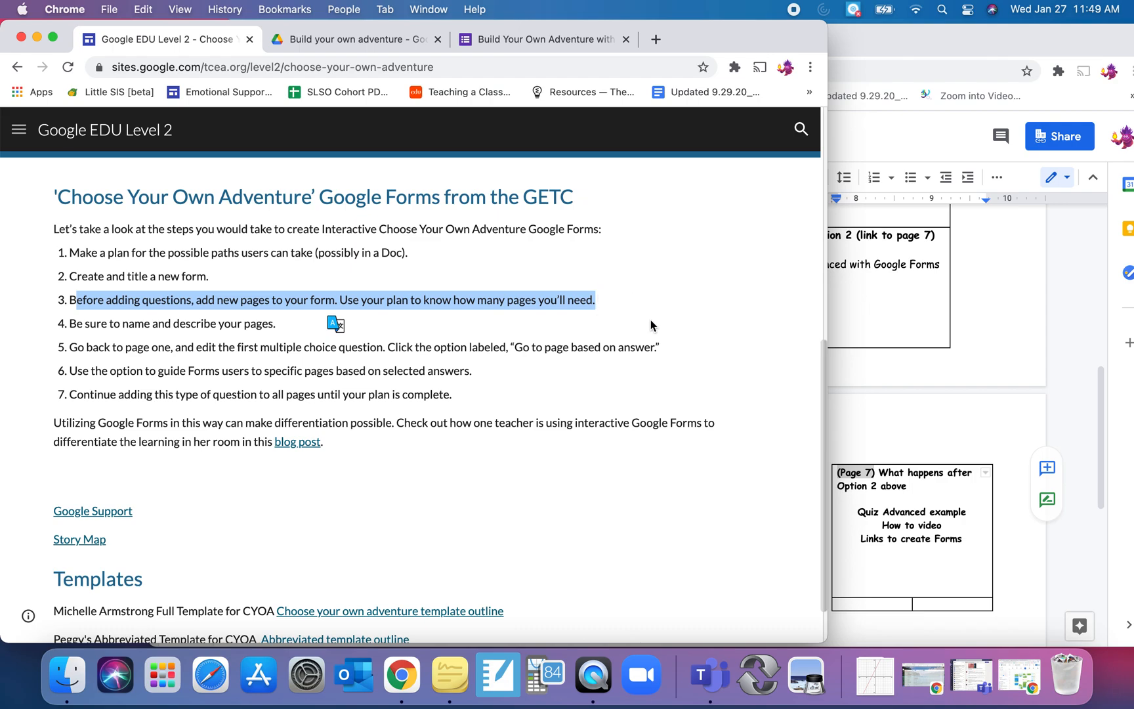
pyautogui.click(571, 40)
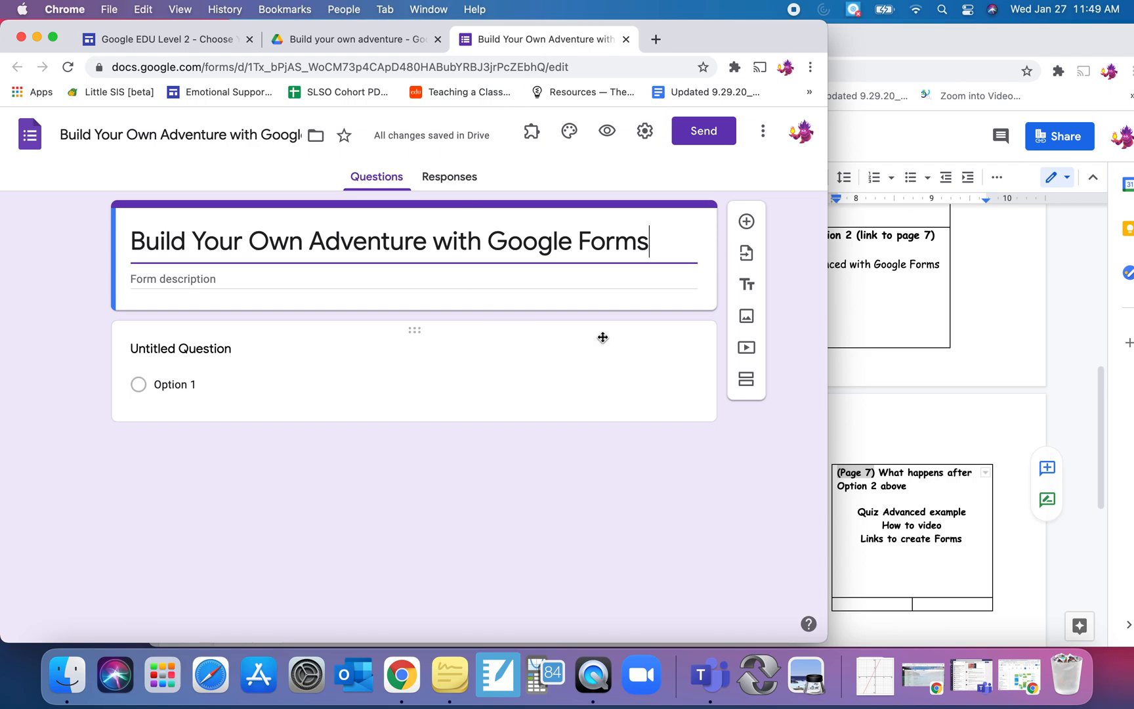
pyautogui.click(748, 382)
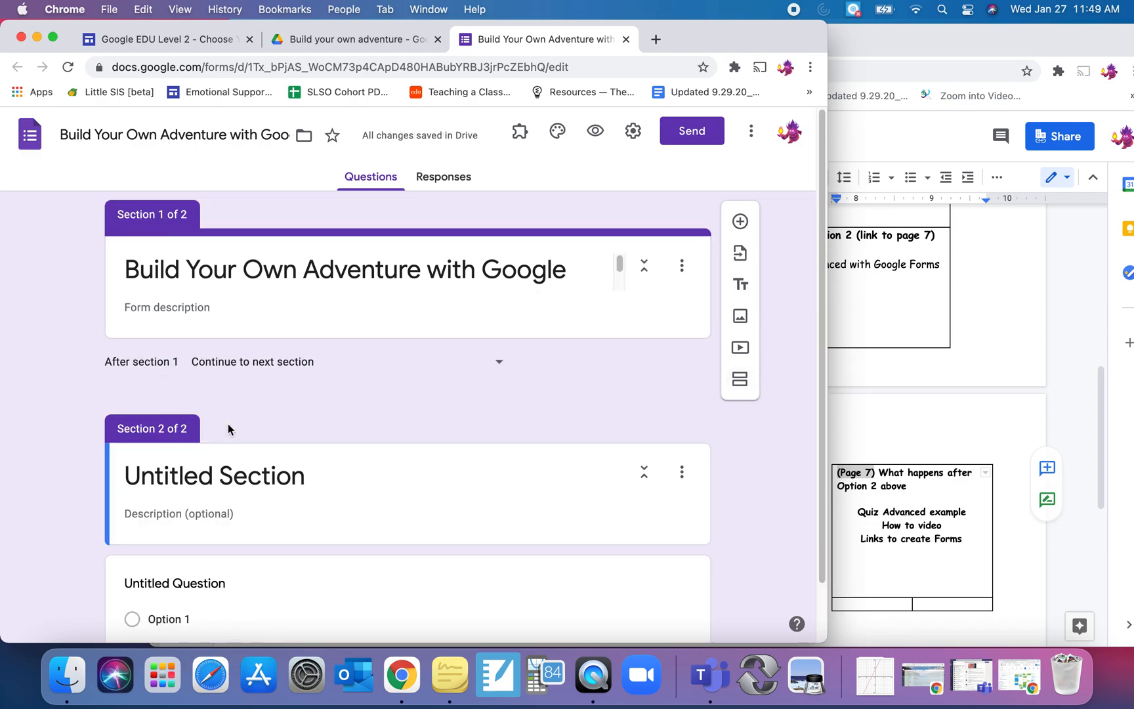
pyautogui.click(743, 386)
pyautogui.click(739, 624)
pyautogui.click(740, 623)
pyautogui.click(740, 623)
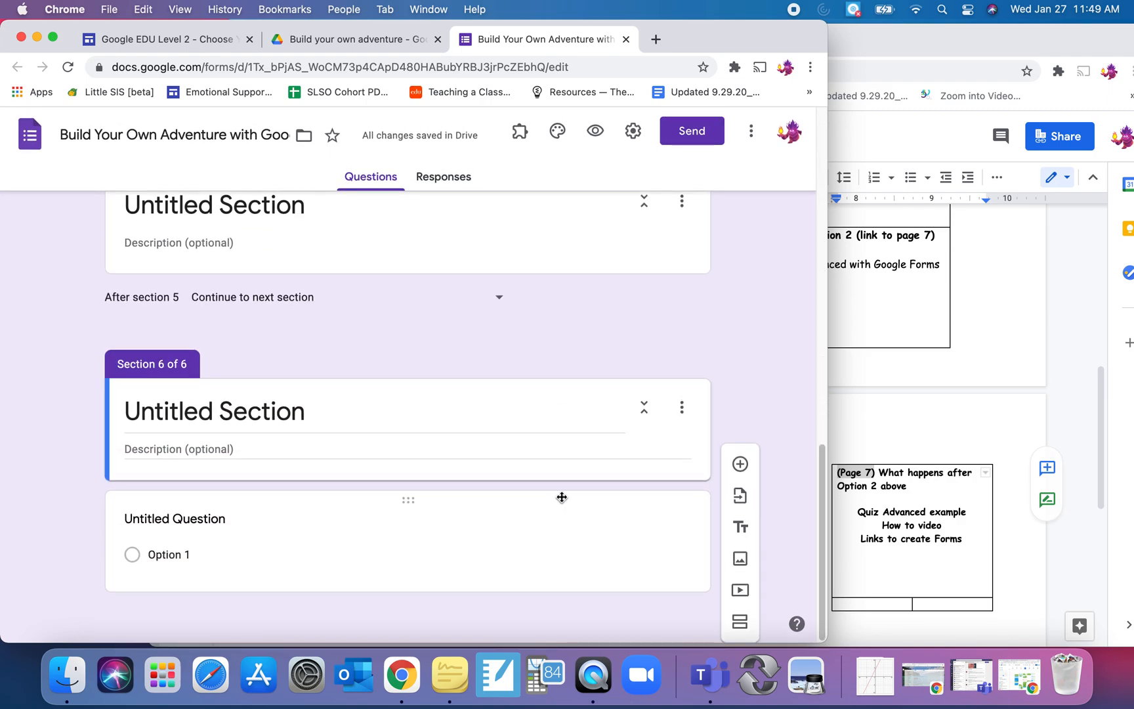
# Add one more blank section after section 6 so the form has seven sections.
pyautogui.scroll(5, 559, 498)
pyautogui.scroll(-1, 561, 502)
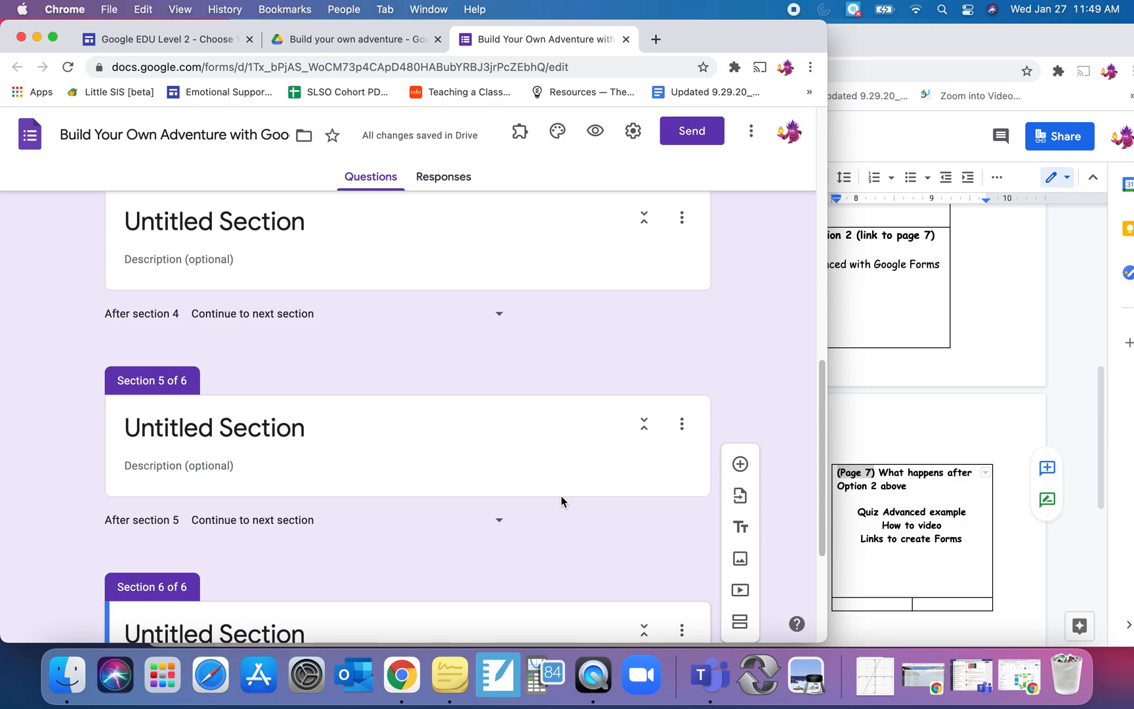
pyautogui.scroll(-3, 561, 502)
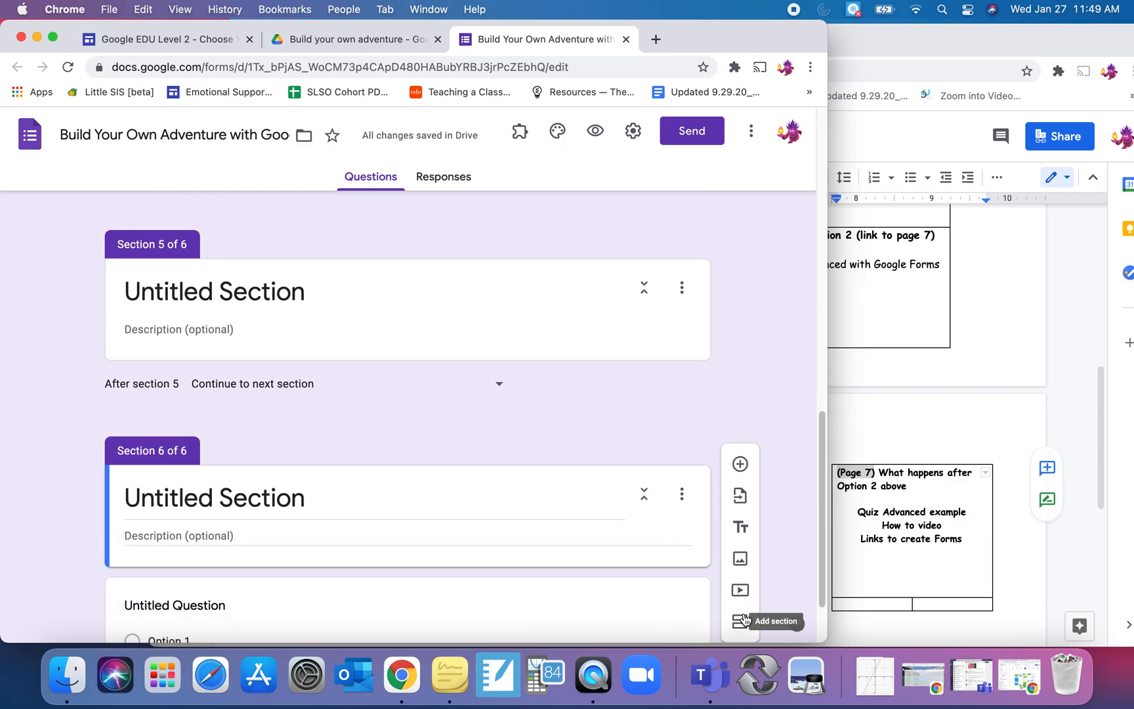
pyautogui.click(741, 620)
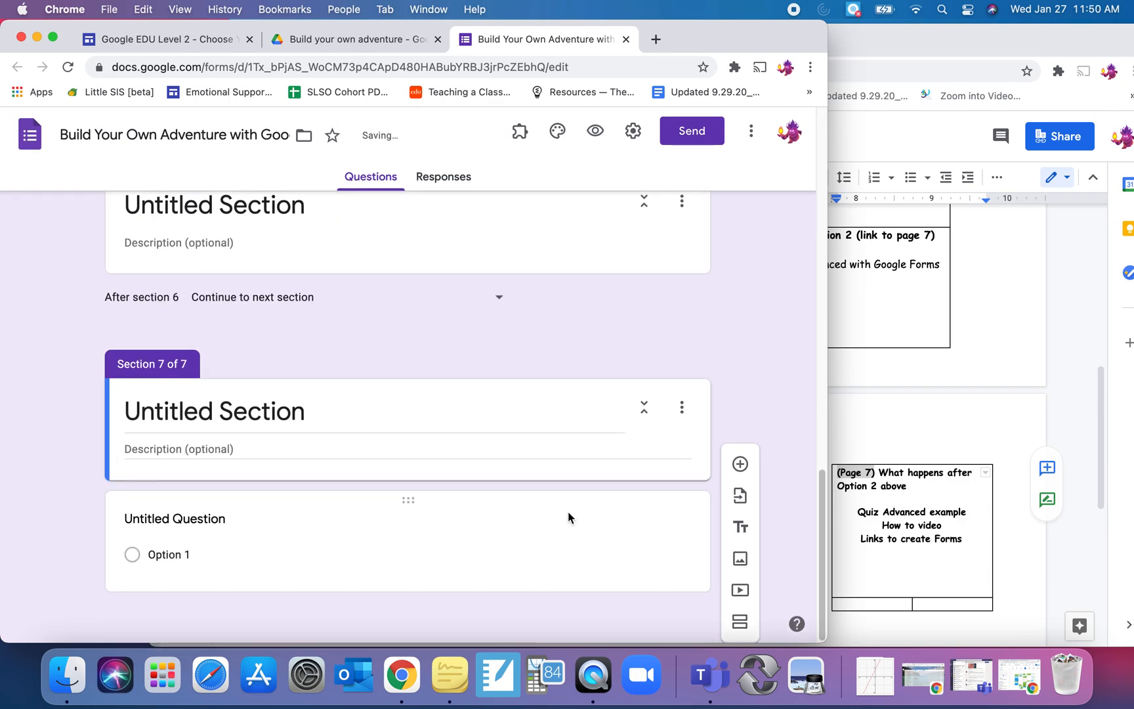
pyautogui.scroll(6, 567, 511)
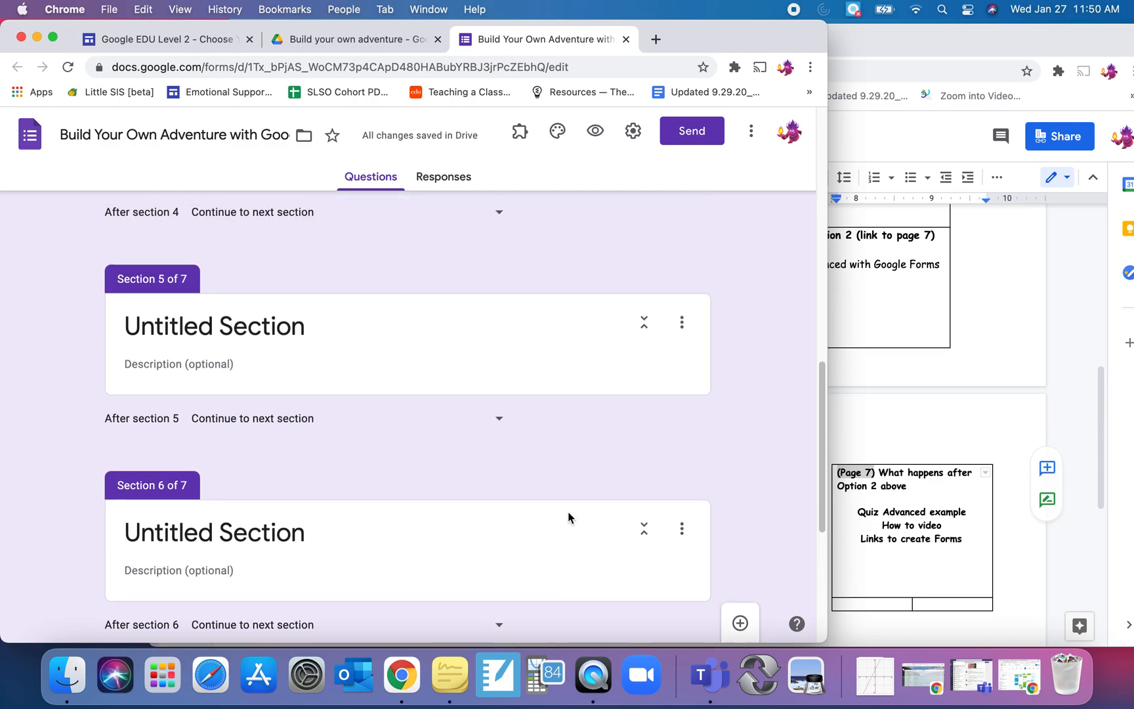
pyautogui.scroll(9, 568, 512)
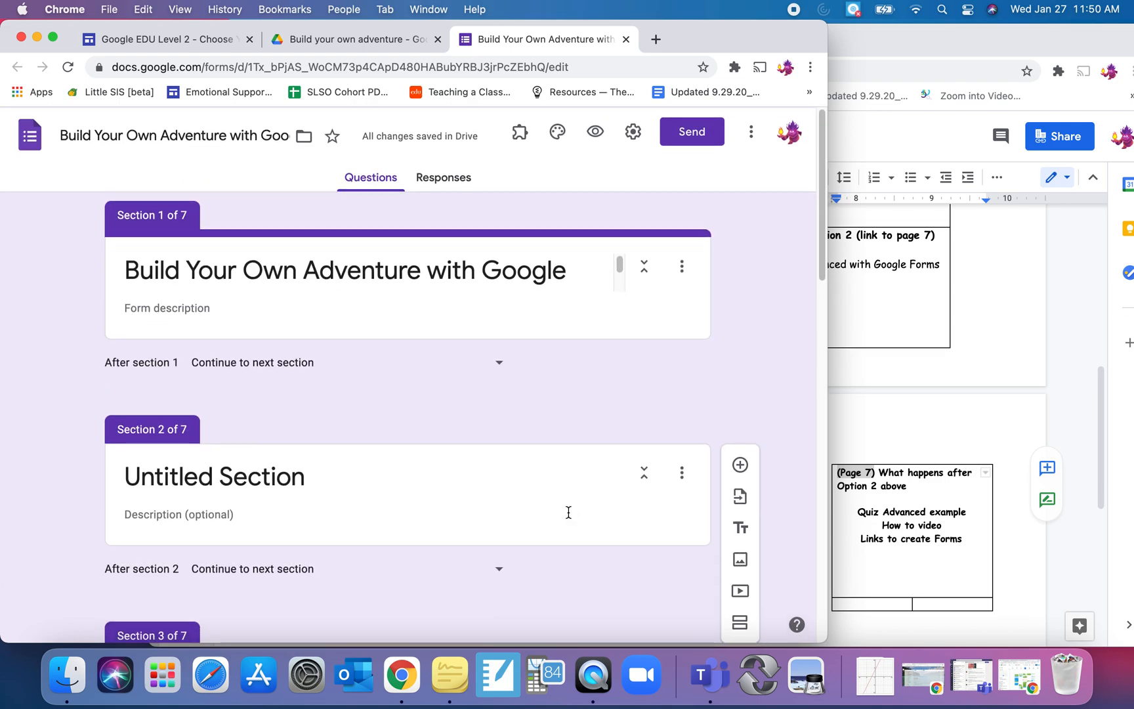
# Check the guide's instruction on naming and describing pages, and return to the form's first section.
pyautogui.click(183, 40)
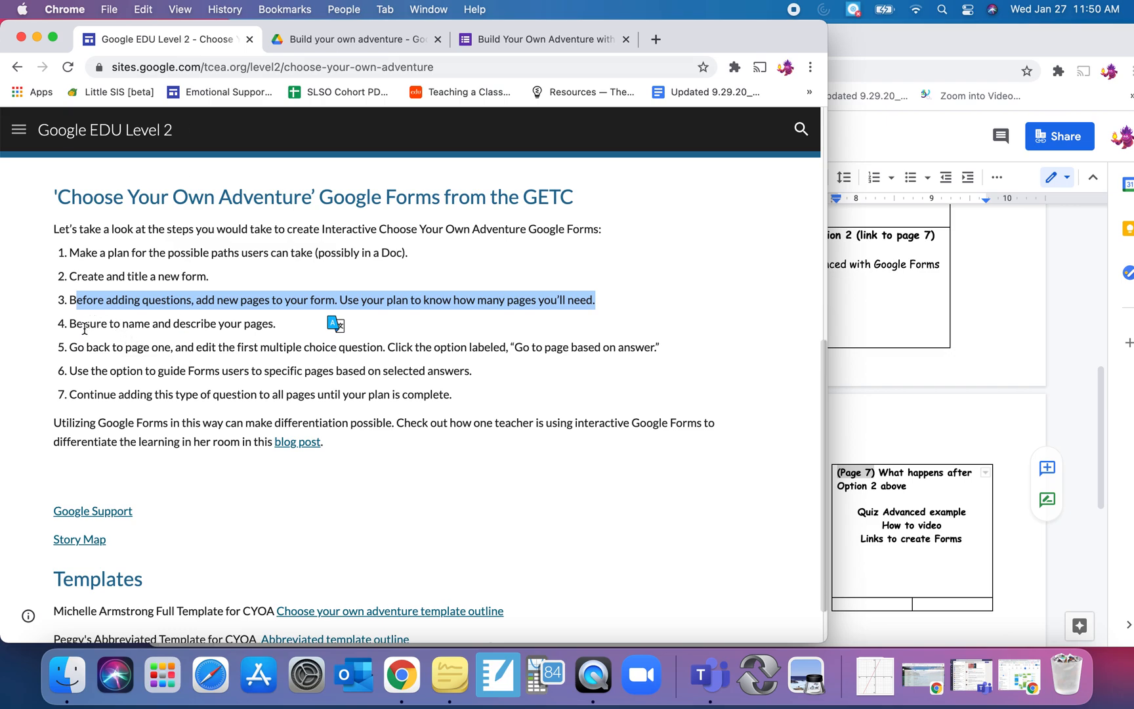
pyautogui.moveTo(72, 323); pyautogui.dragTo(275, 328)
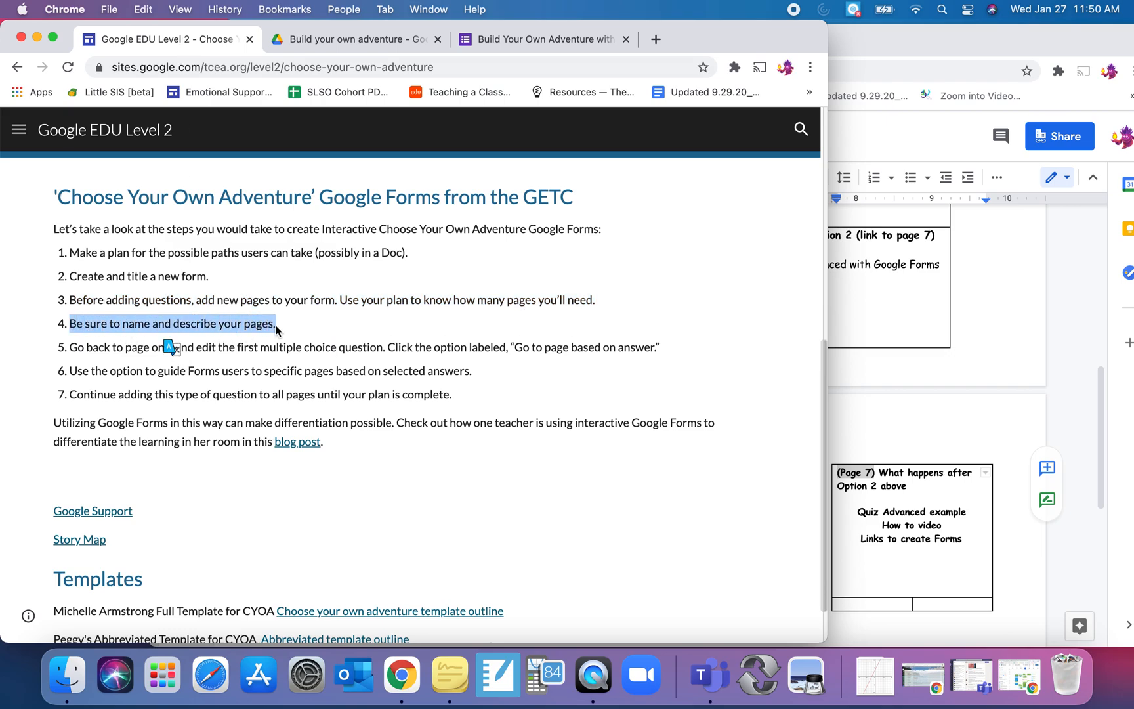
pyautogui.click(527, 43)
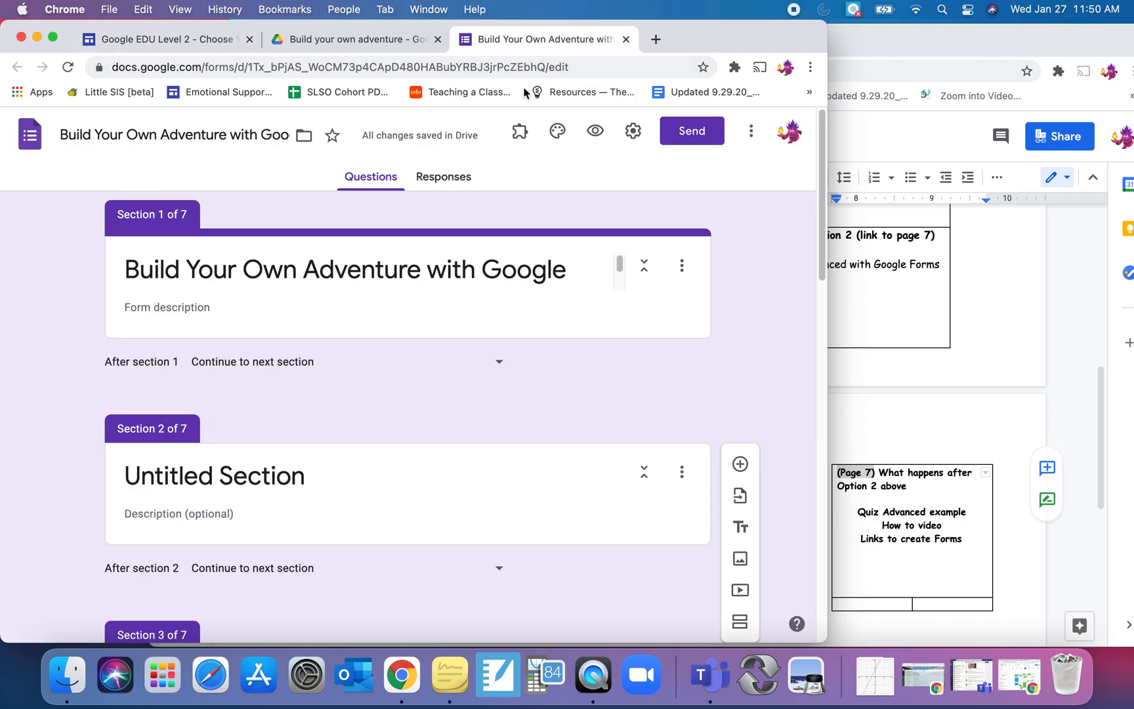
pyautogui.click(413, 312)
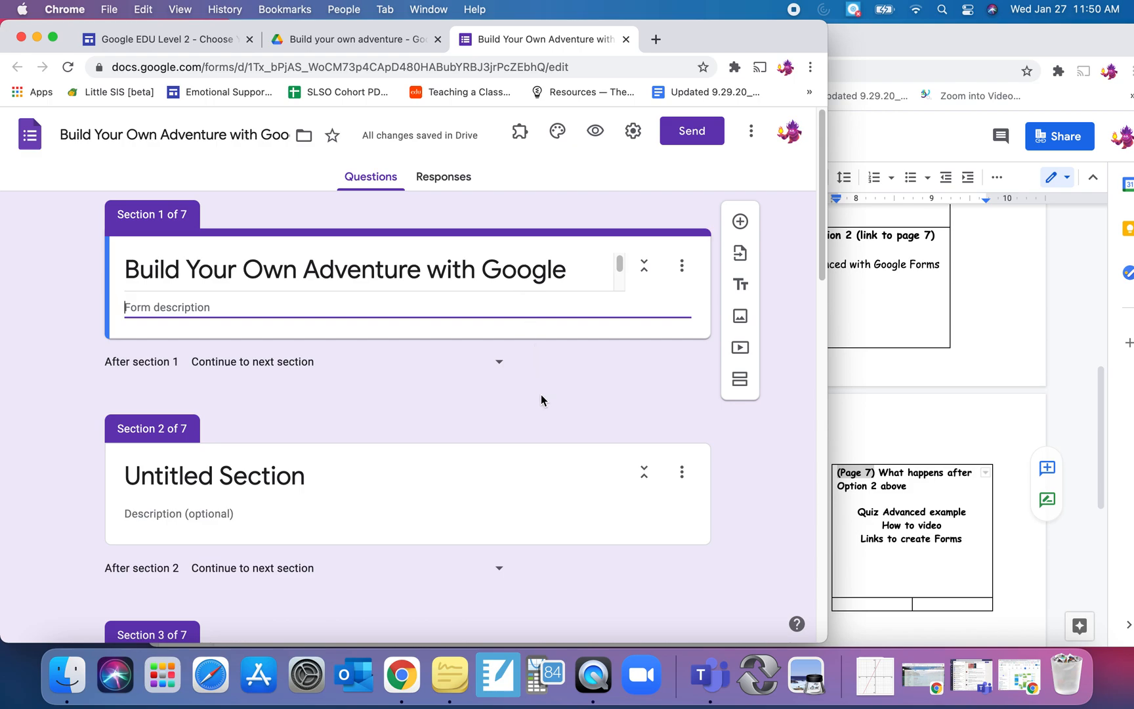
# Title section 2 "Used for Data Collection" using the option 1 text from the story map's introduction.
pyautogui.click(865, 372)
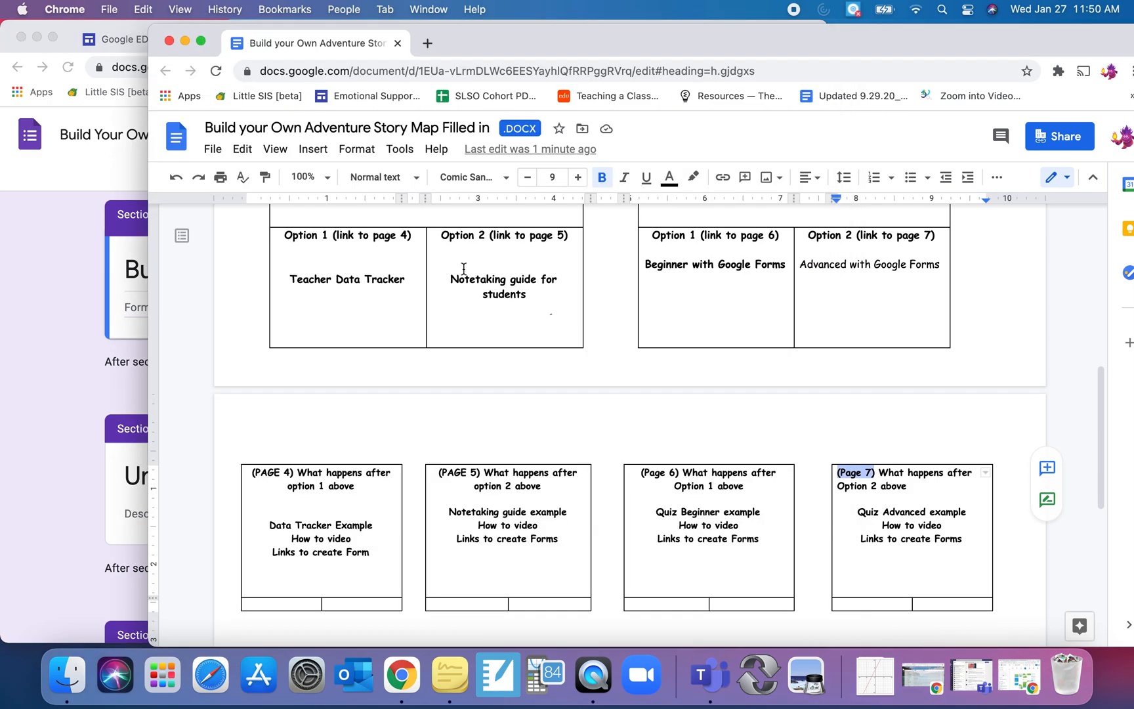
pyautogui.scroll(15, 371, 318)
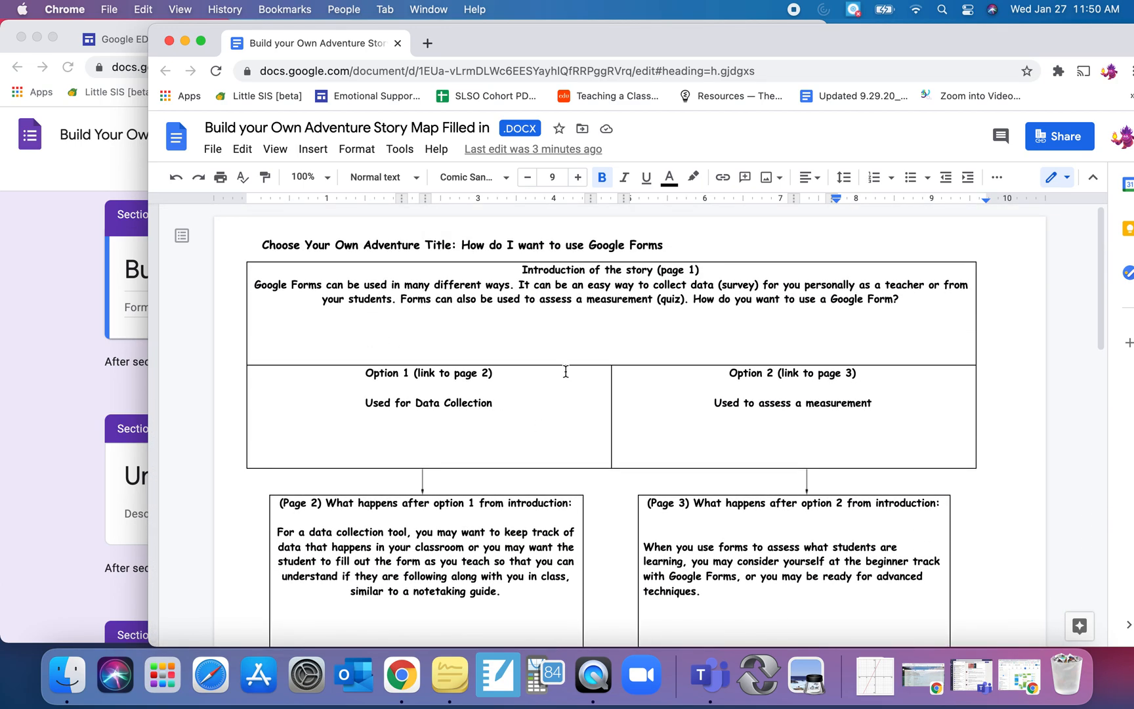
pyautogui.moveTo(498, 403); pyautogui.dragTo(366, 400)
pyautogui.press('super+c')
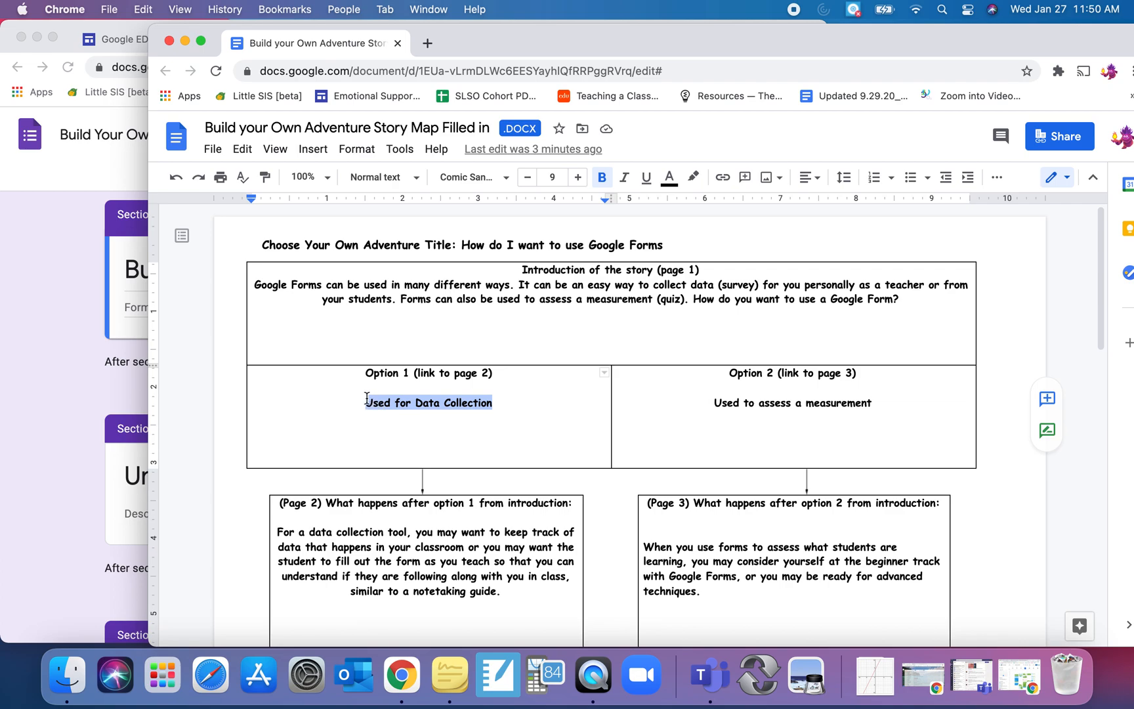
pyautogui.click(142, 469)
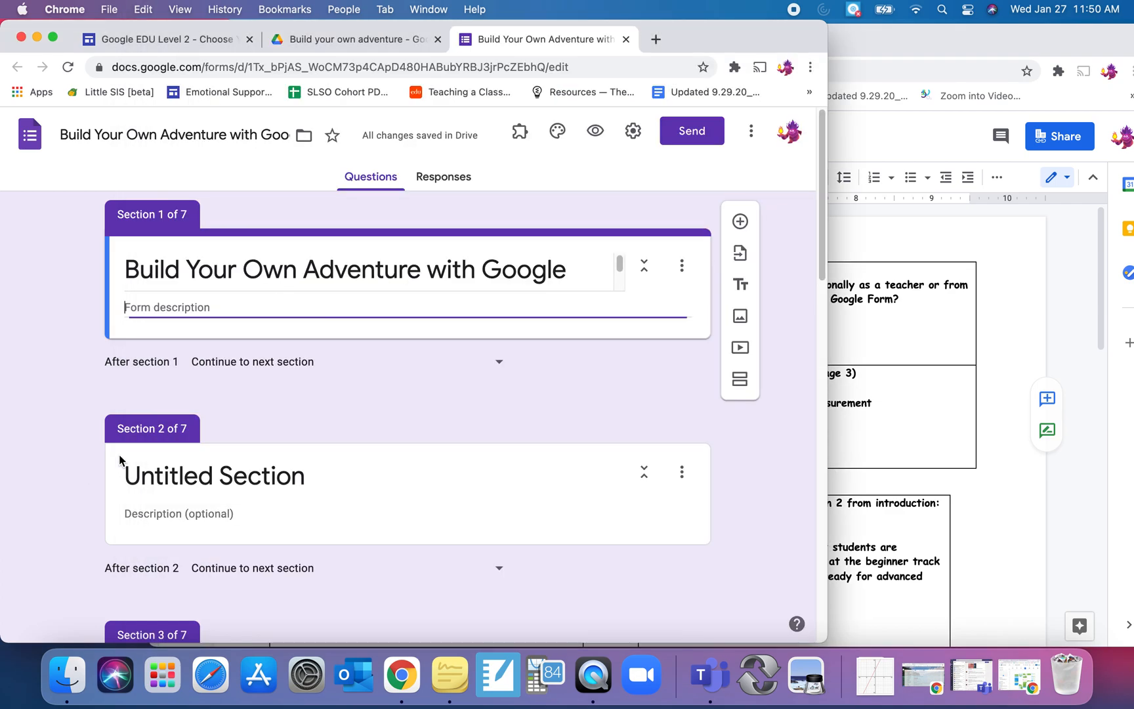
pyautogui.tripleClick(263, 468)
pyautogui.press('super+v')
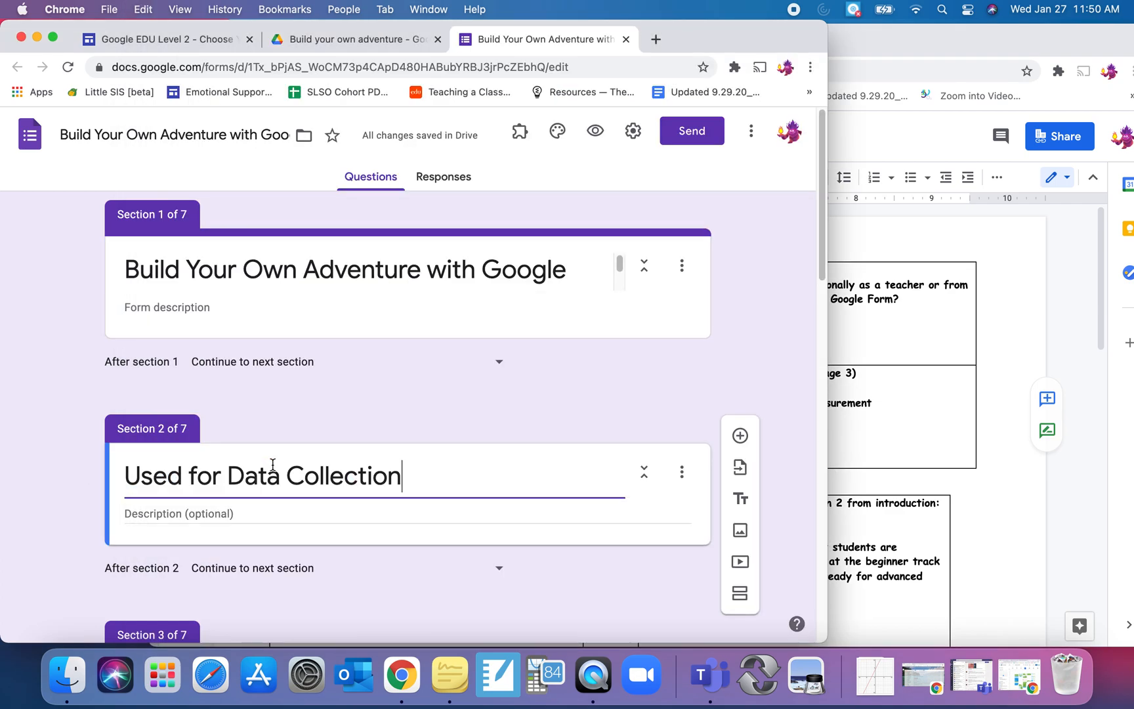
# Title section 3 "Used to assess a measurement" using the option 2 text from the story map's introduction.
pyautogui.click(925, 403)
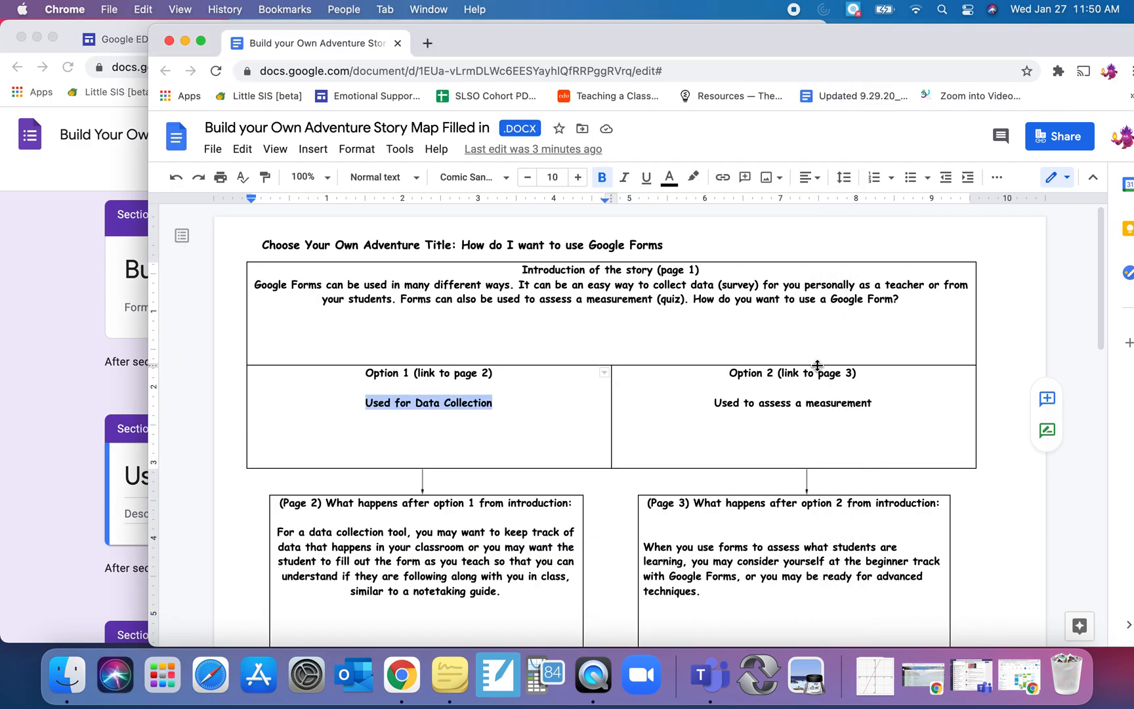
pyautogui.moveTo(714, 405); pyautogui.dragTo(871, 400)
pyautogui.press('super+c')
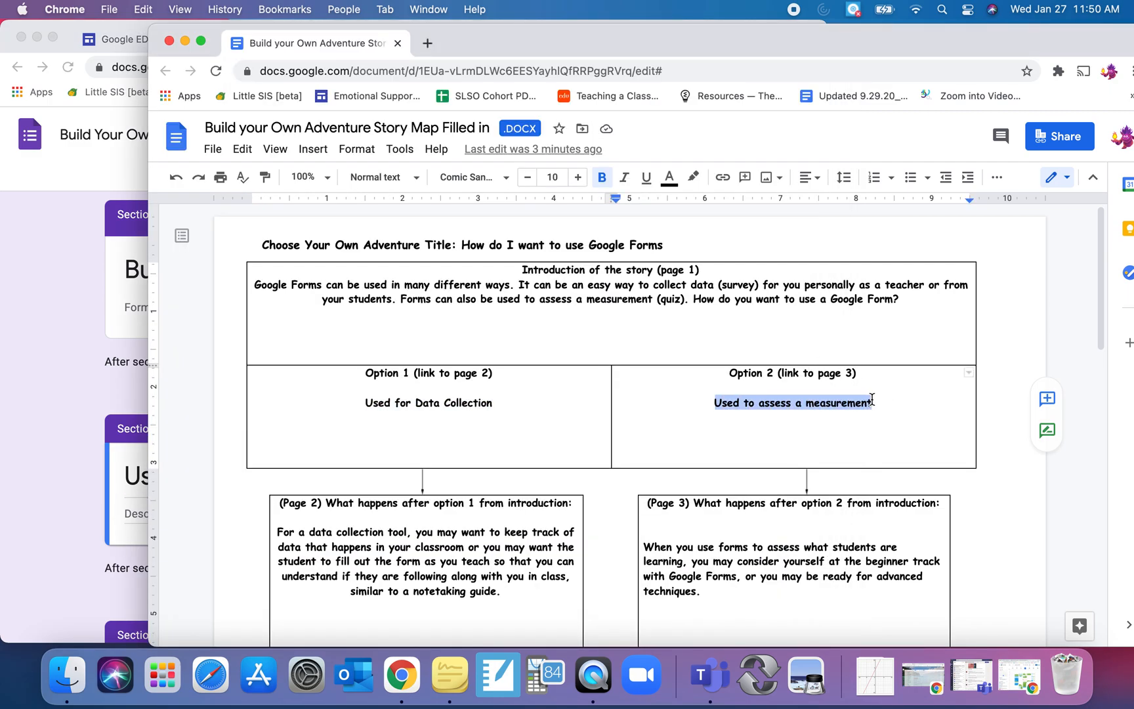
pyautogui.click(34, 427)
pyautogui.scroll(-3, 260, 529)
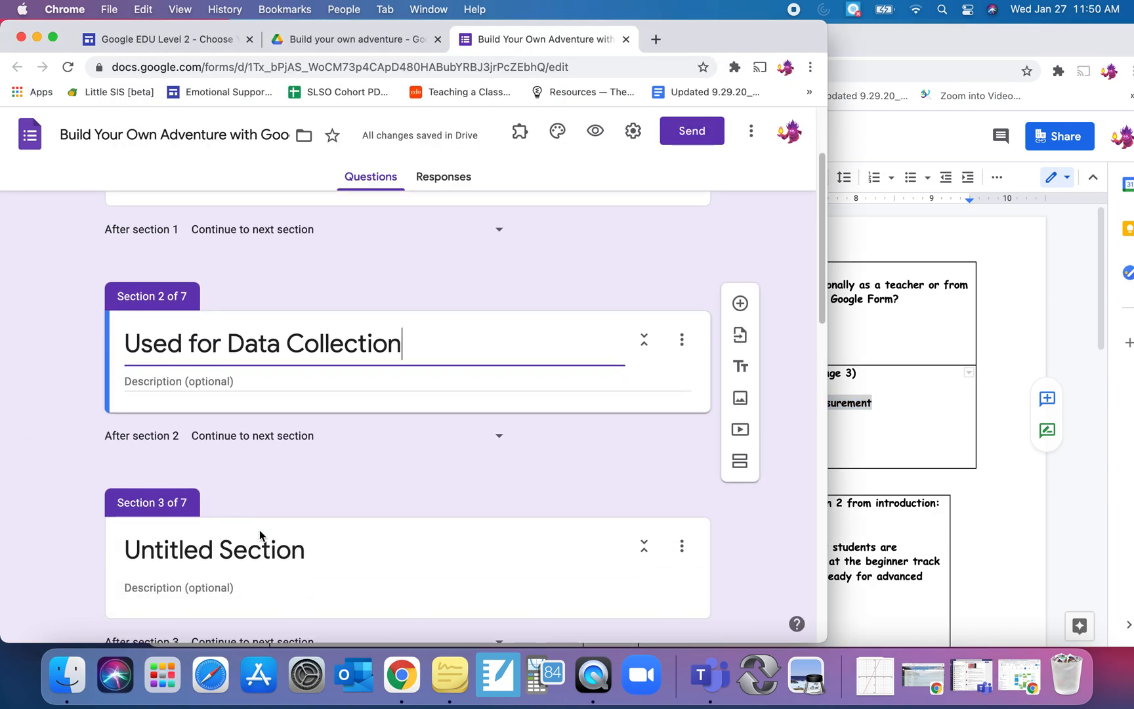
pyautogui.click(307, 551)
pyautogui.press('super+v')
pyautogui.scroll(-1, 539, 502)
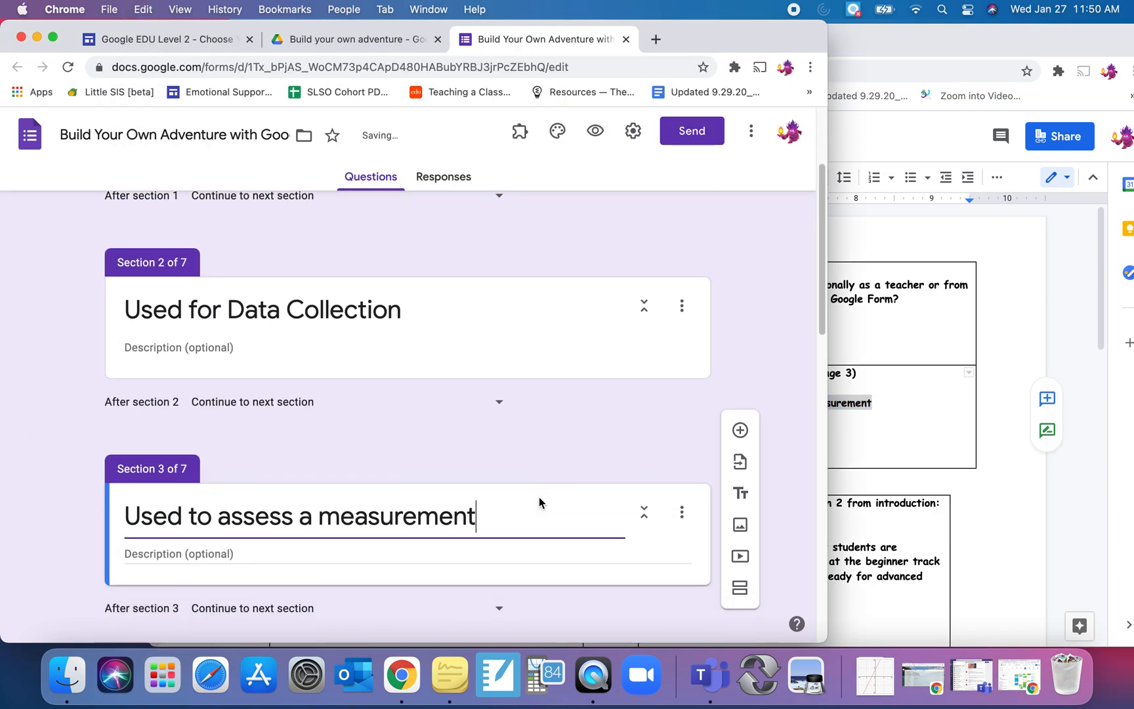
# Title section 4 "Teacher Data Tracker" by copying the story map's option that links to page 4.
pyautogui.scroll(-4, 539, 497)
pyautogui.click(930, 492)
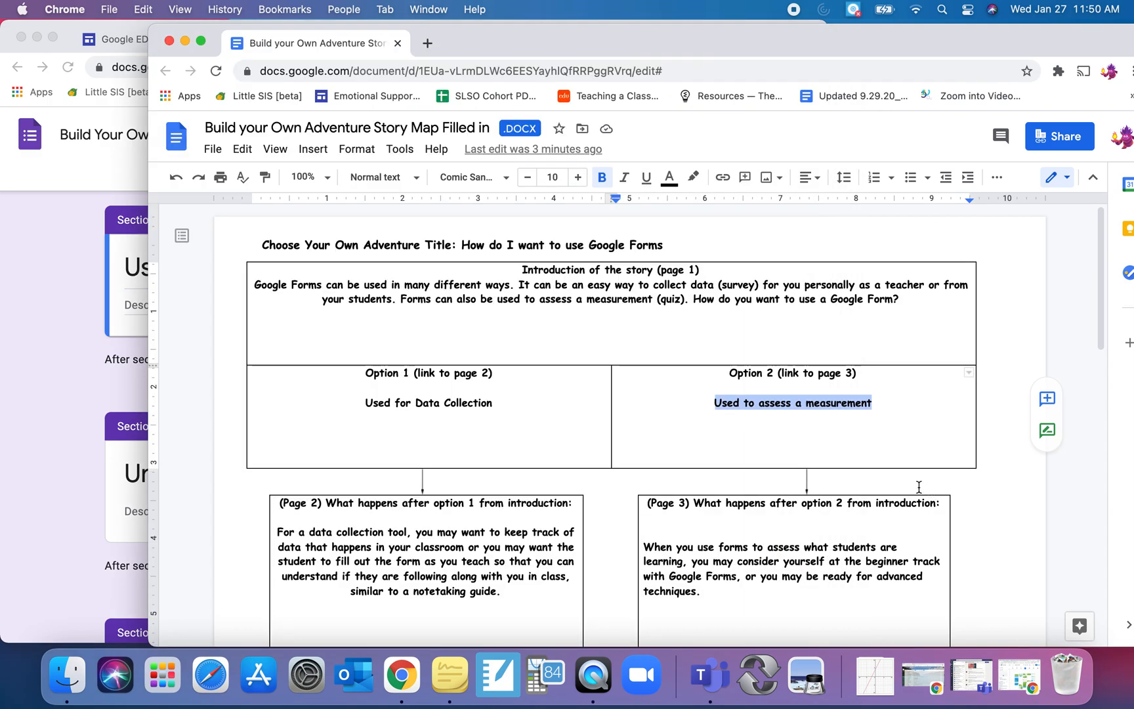
pyautogui.scroll(-5, 663, 482)
pyautogui.scroll(-2, 664, 482)
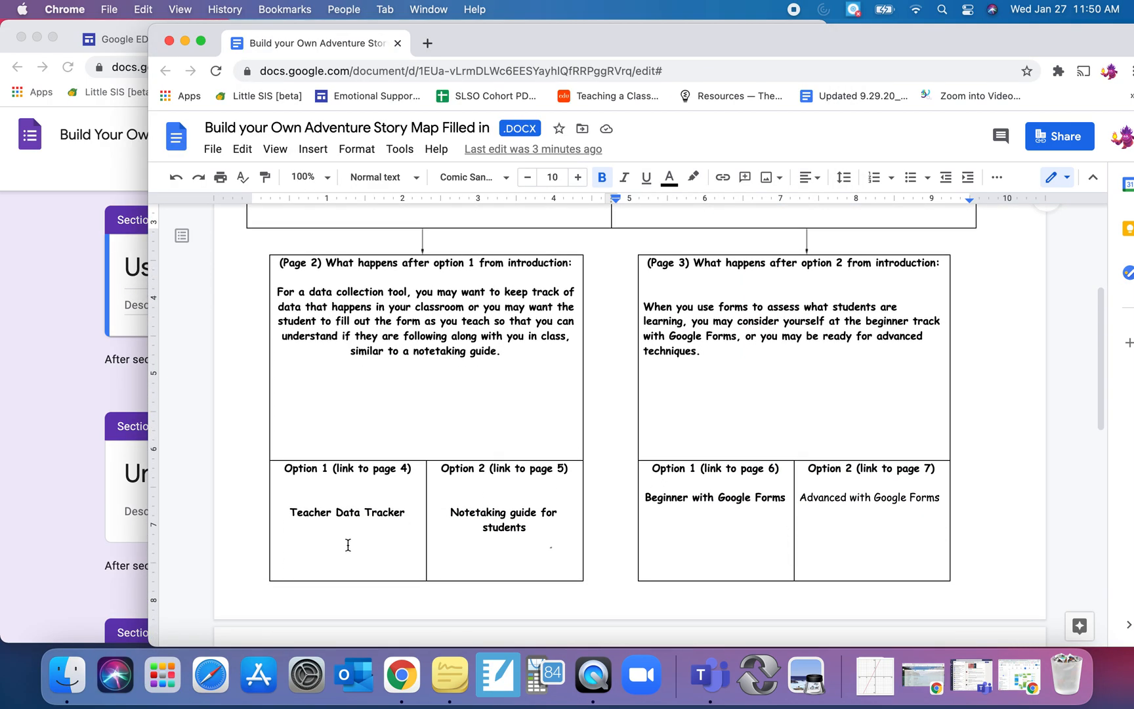
pyautogui.moveTo(293, 512); pyautogui.dragTo(403, 512)
pyautogui.press('super+c')
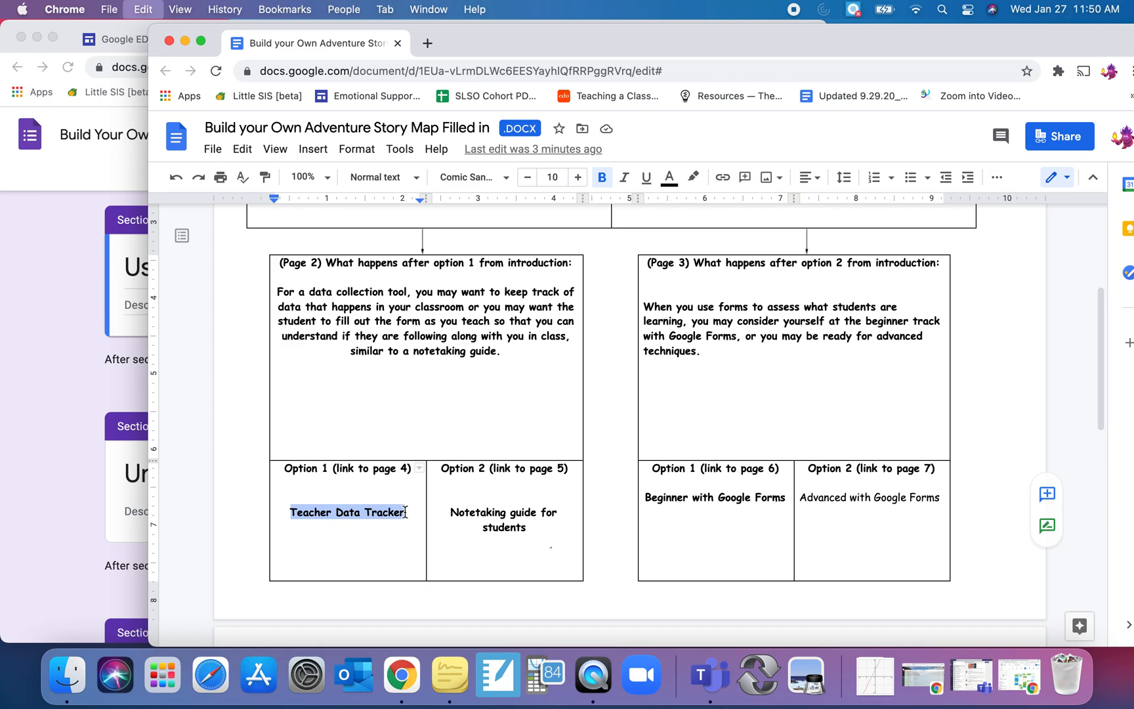
pyautogui.scroll(-3, 43, 511)
pyautogui.click(43, 509)
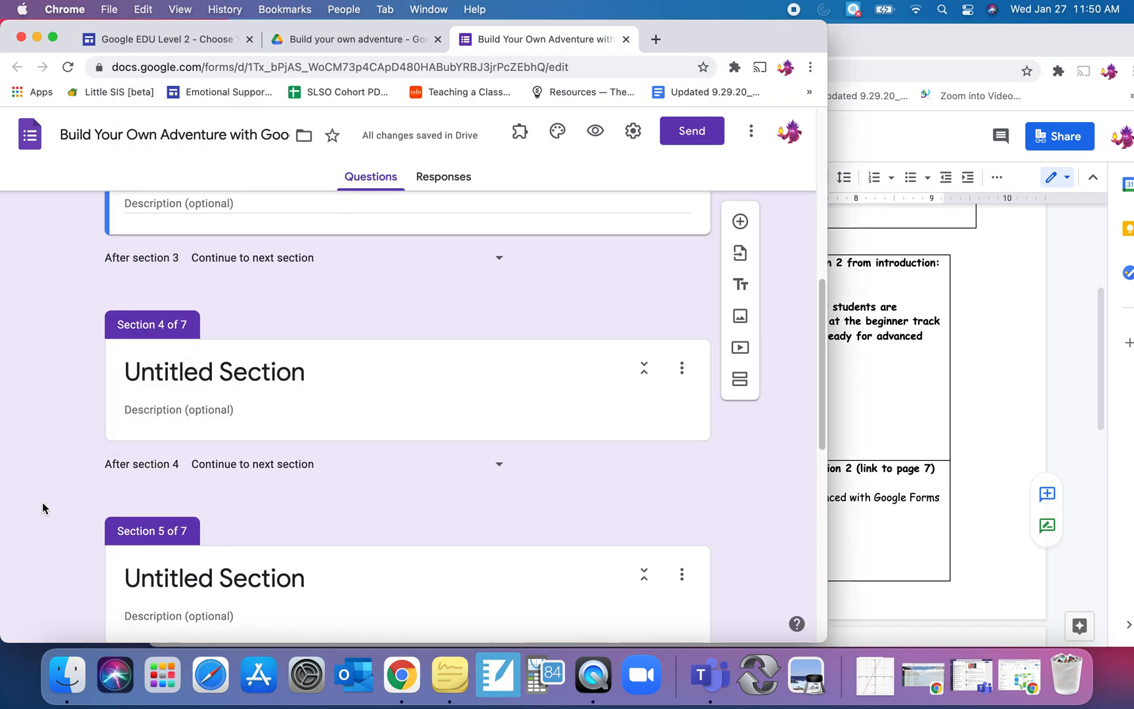
pyautogui.click(319, 366)
pyautogui.press('super+v')
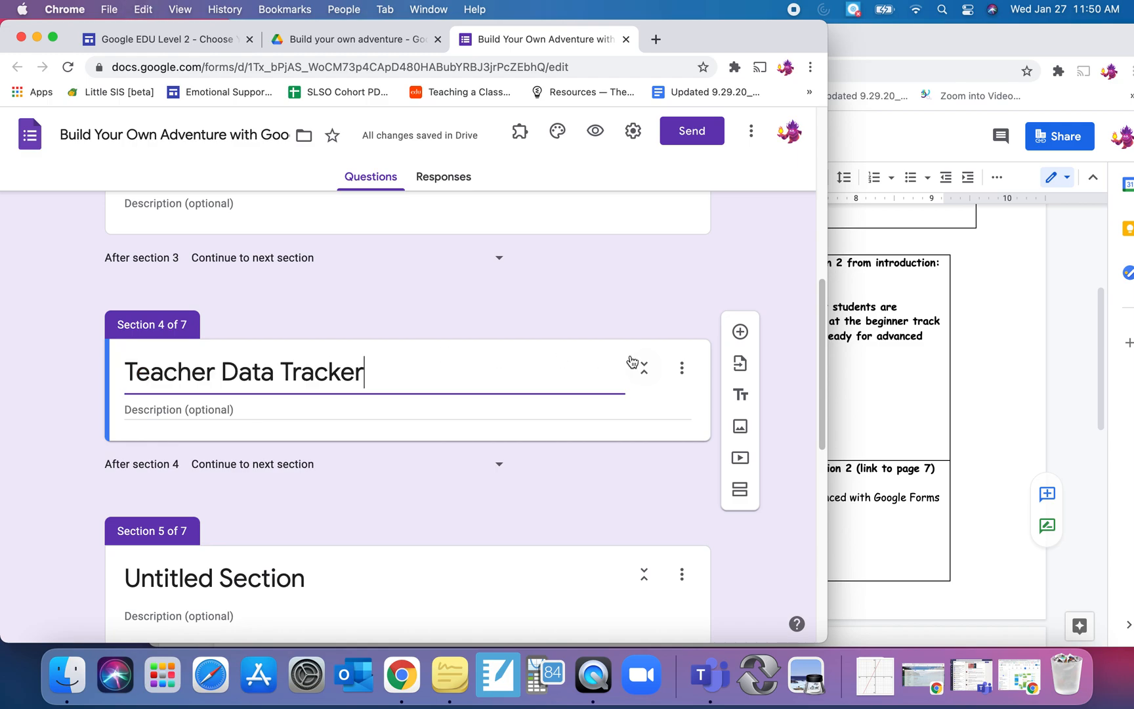
# Title section 5 "Notetaking guide for students" by copying the story map's option that links to page 5.
pyautogui.click(956, 458)
pyautogui.moveTo(450, 512); pyautogui.dragTo(524, 525)
pyautogui.press('super+c')
pyautogui.click(109, 538)
pyautogui.click(183, 577)
pyautogui.press('super+v')
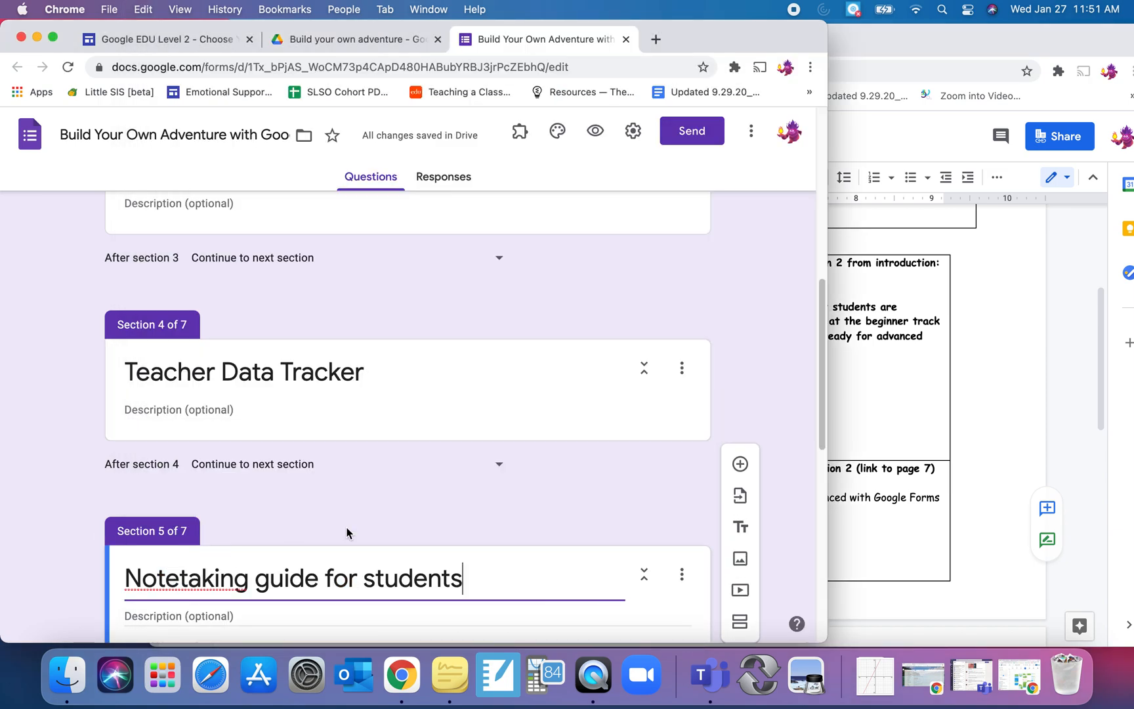
# Title section 6 "Beginner with Google Forms" by copying the story map's option that links to page 6.
pyautogui.scroll(-4, 709, 563)
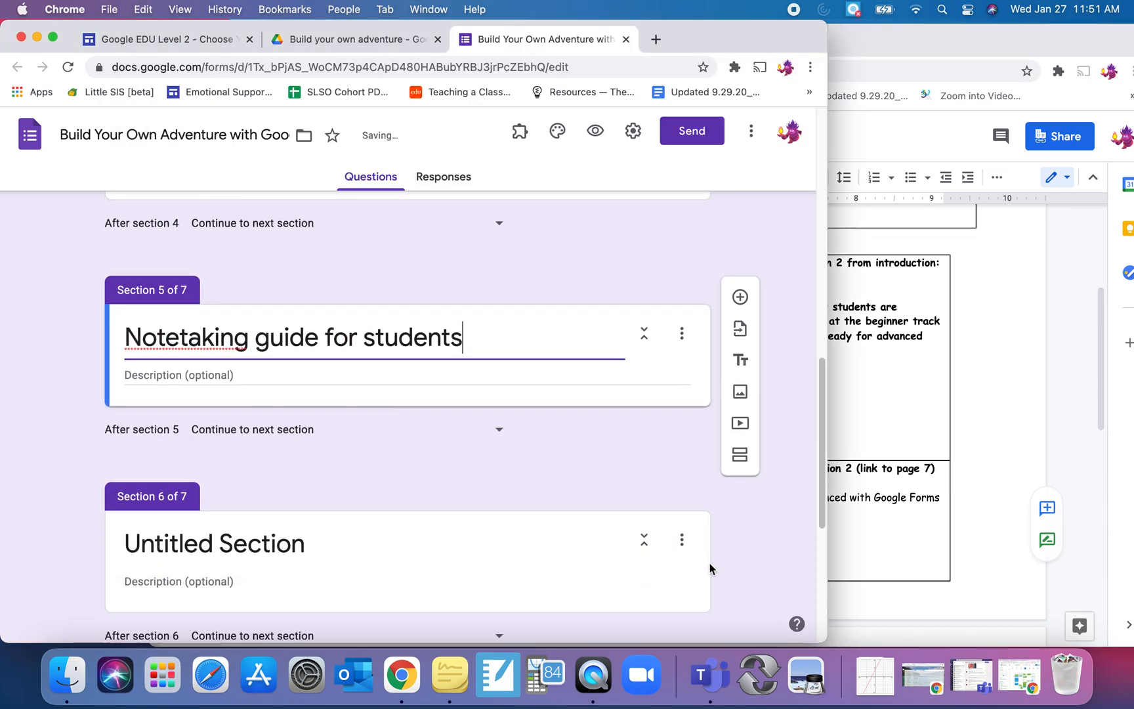
pyautogui.scroll(-2, 715, 555)
pyautogui.click(1017, 483)
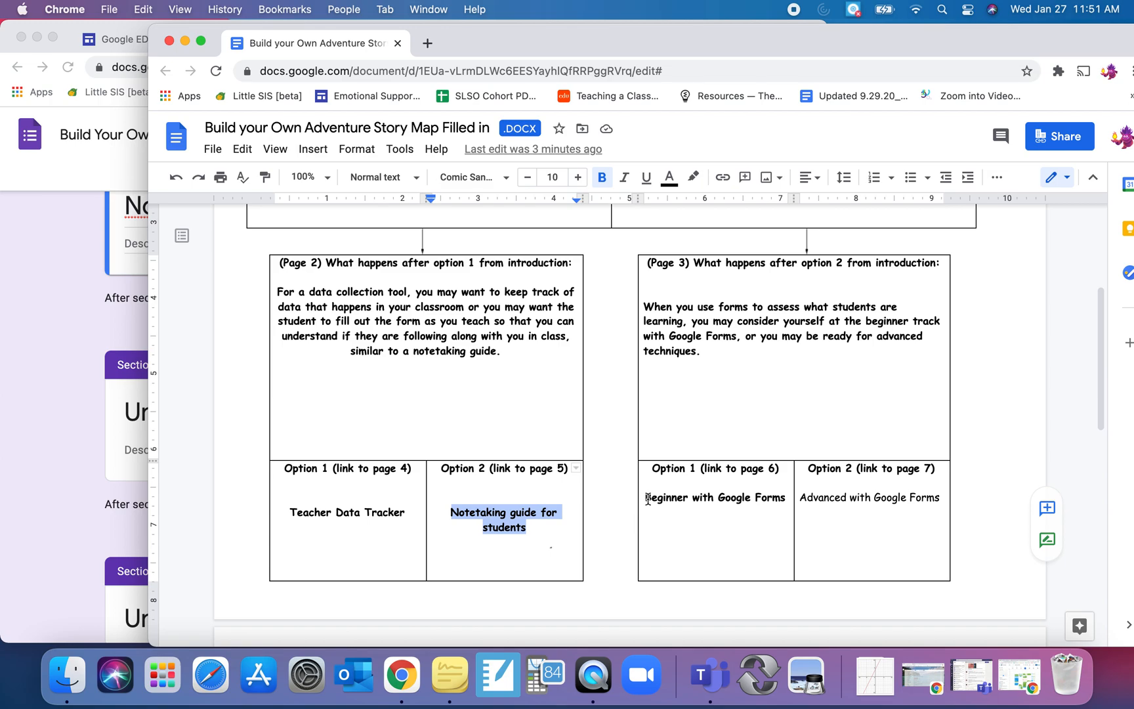
pyautogui.moveTo(647, 498); pyautogui.dragTo(785, 500)
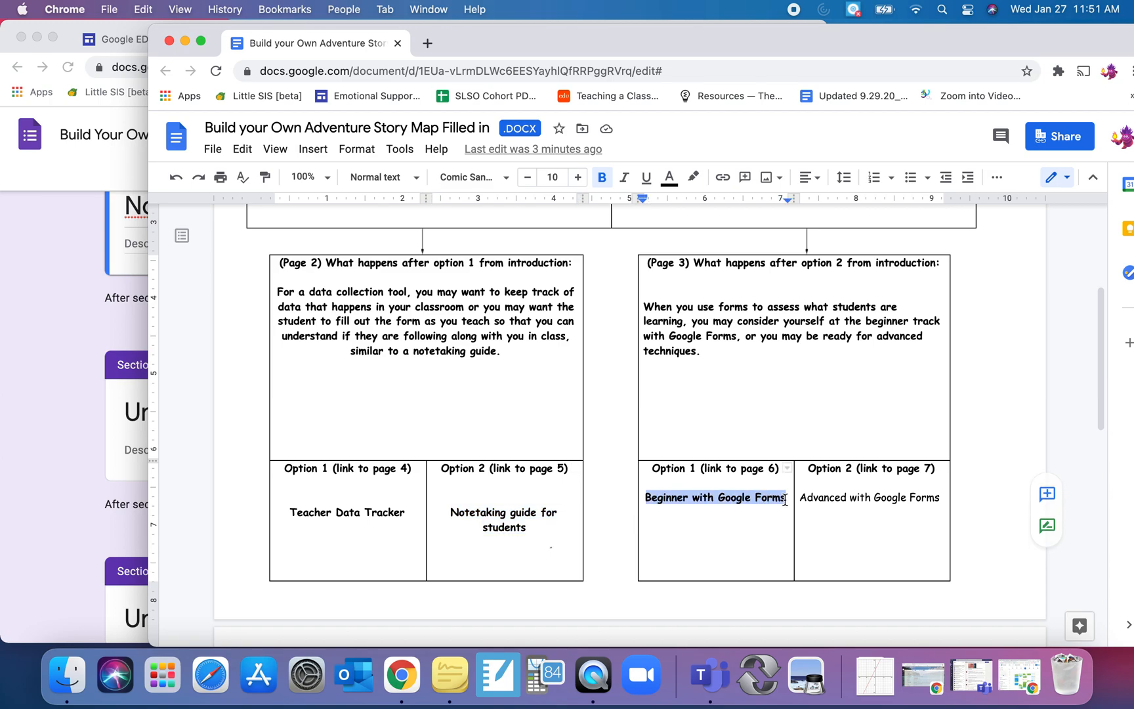
pyautogui.click(142, 479)
pyautogui.scroll(-1, 280, 427)
pyautogui.click(308, 390)
pyautogui.press('super+v')
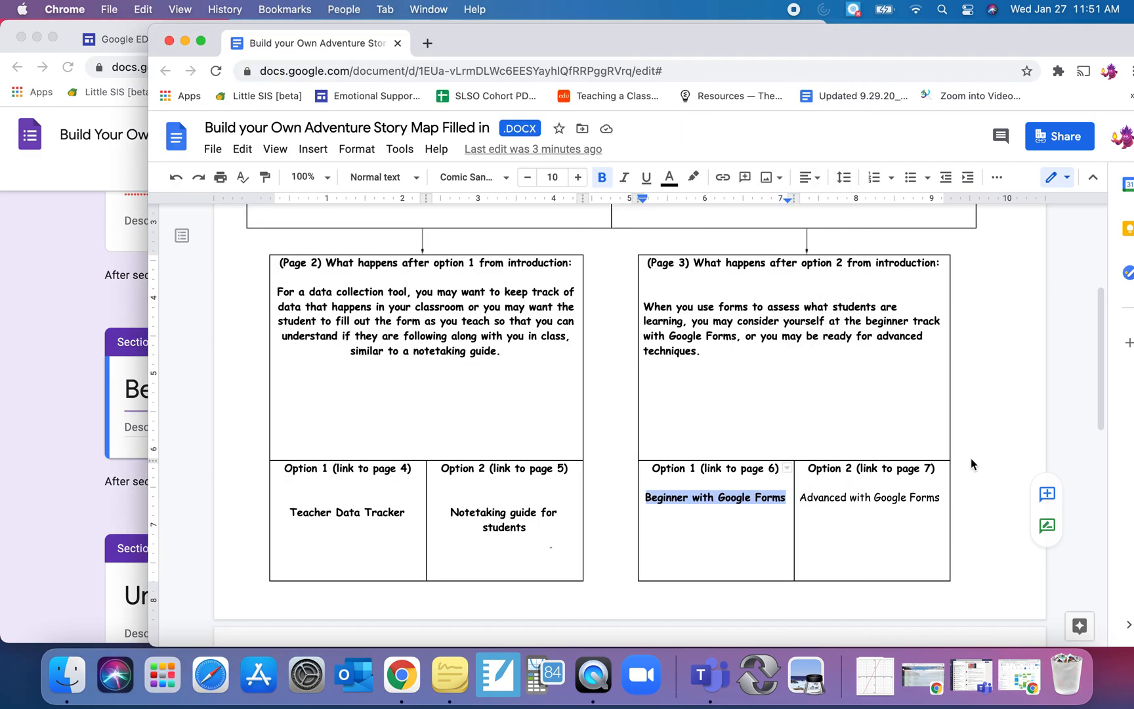
# Title section 7 "Advanced with Google Forms" by copying the story map's option that links to page 7.
pyautogui.click(967, 461)
pyautogui.moveTo(800, 496); pyautogui.dragTo(942, 501)
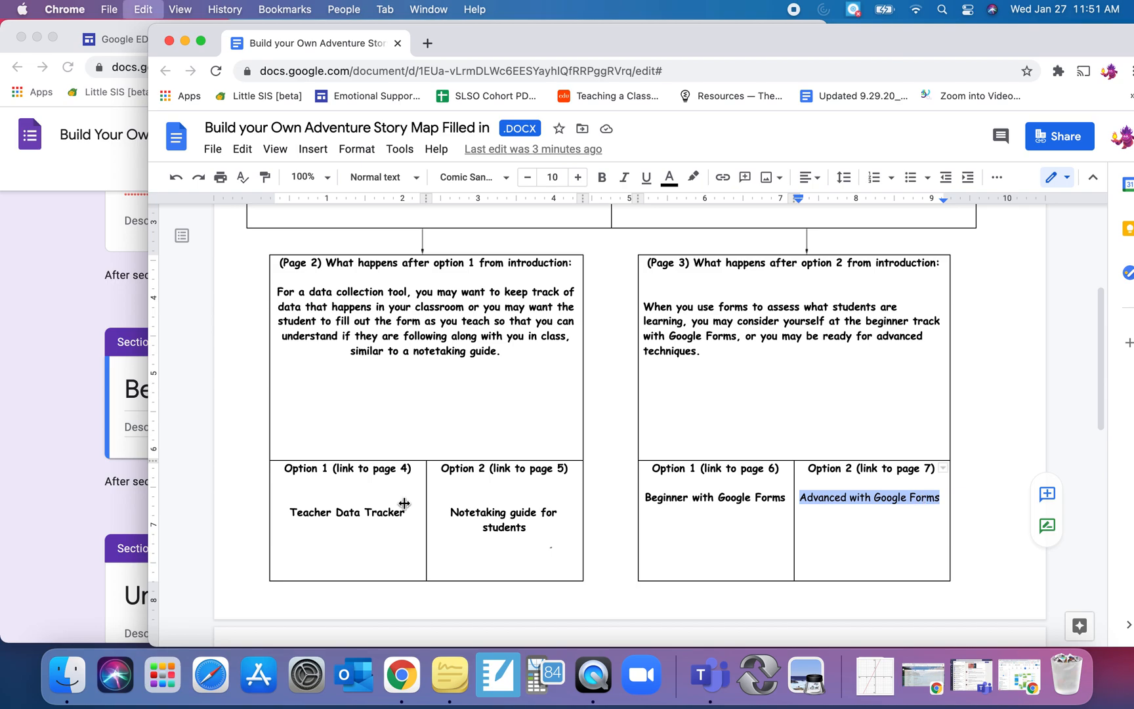
pyautogui.click(99, 489)
pyautogui.click(244, 602)
pyautogui.press('super+v')
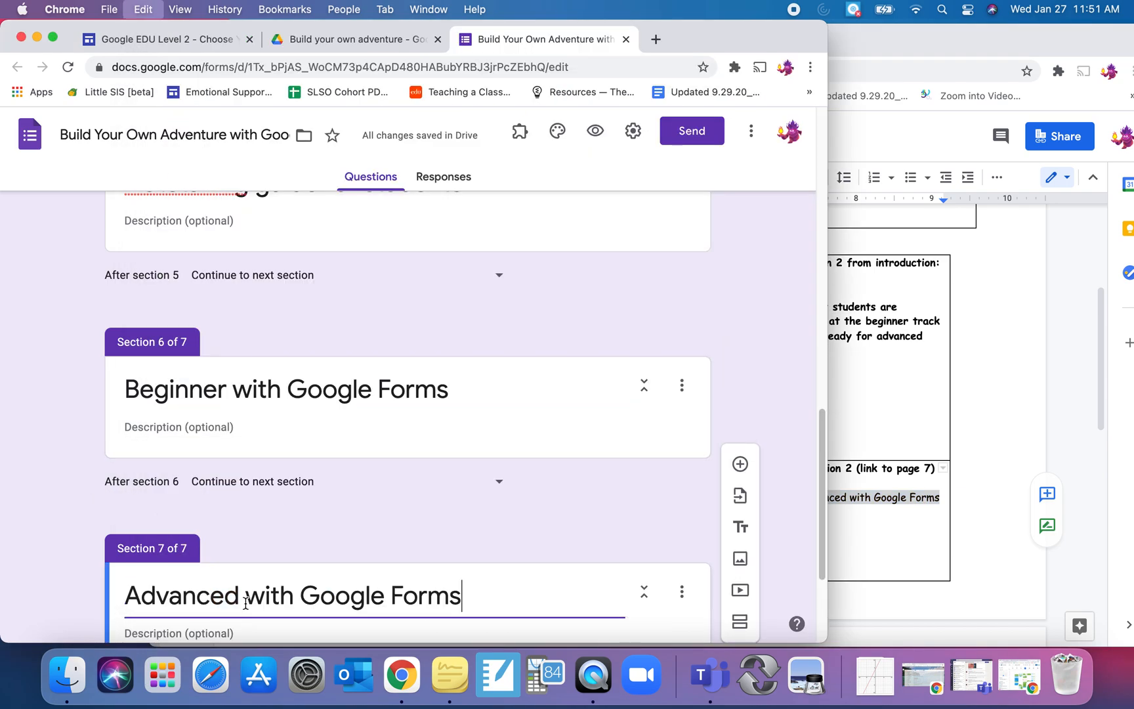
# Check the guide's instruction on editing page one's multiple choice question, and select the form's first section.
pyautogui.scroll(1, 515, 533)
pyautogui.scroll(15, 516, 532)
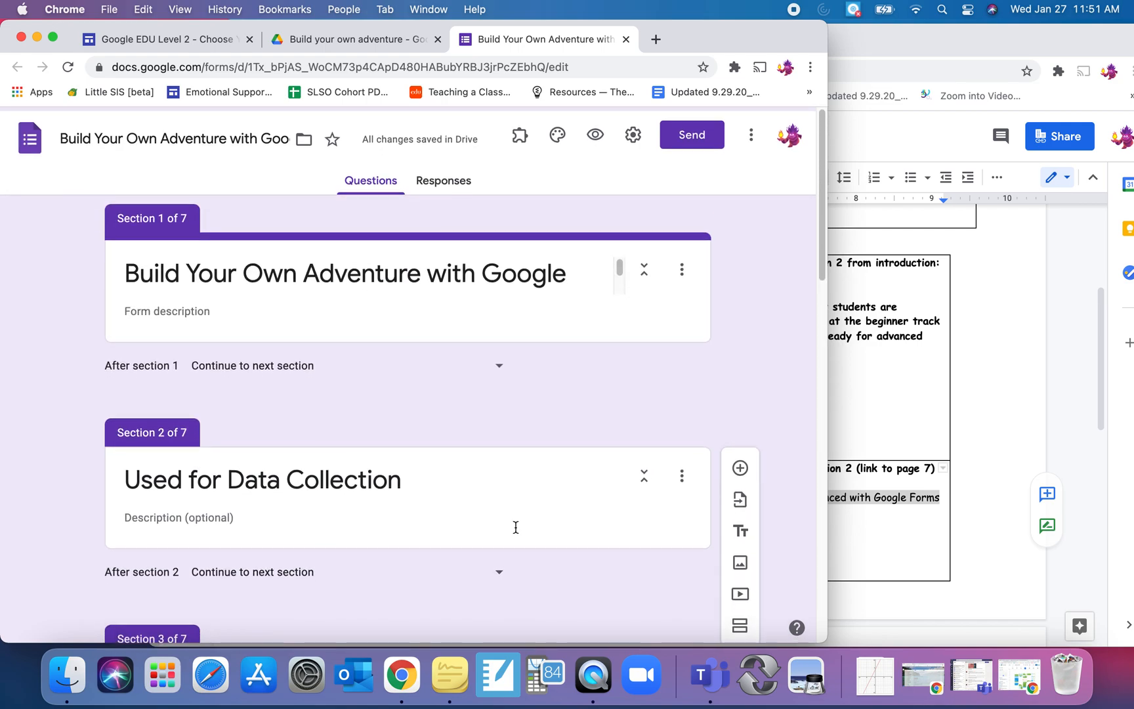
pyautogui.click(227, 37)
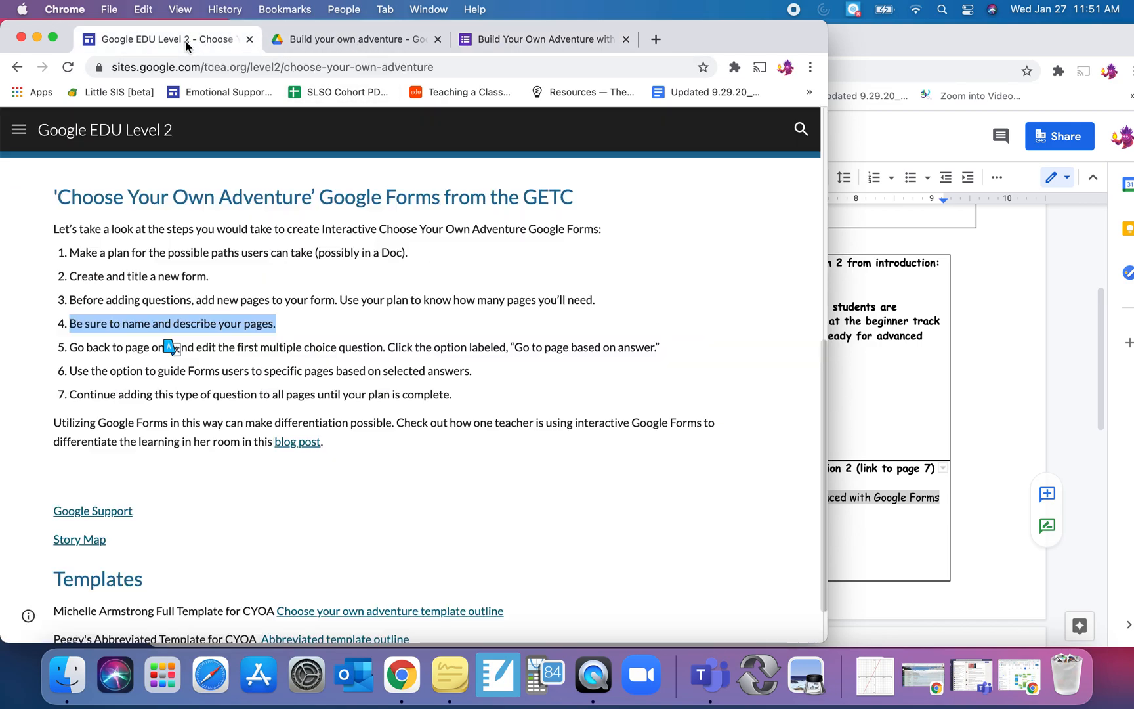
pyautogui.click(94, 349)
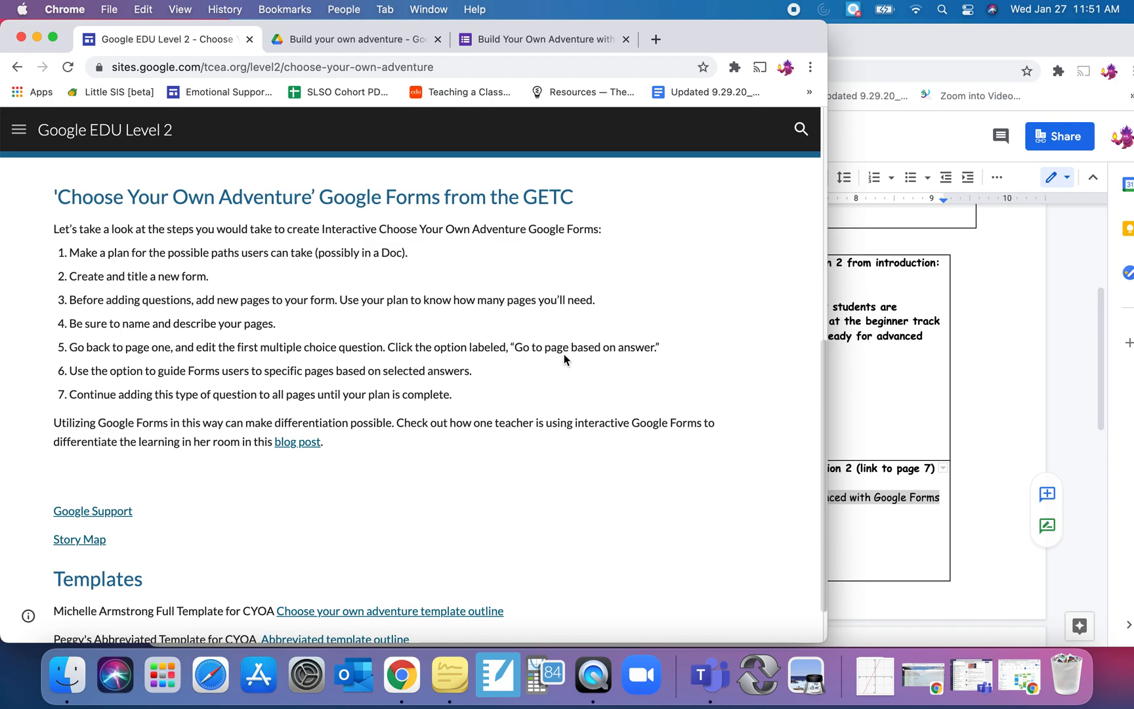
pyautogui.click(547, 39)
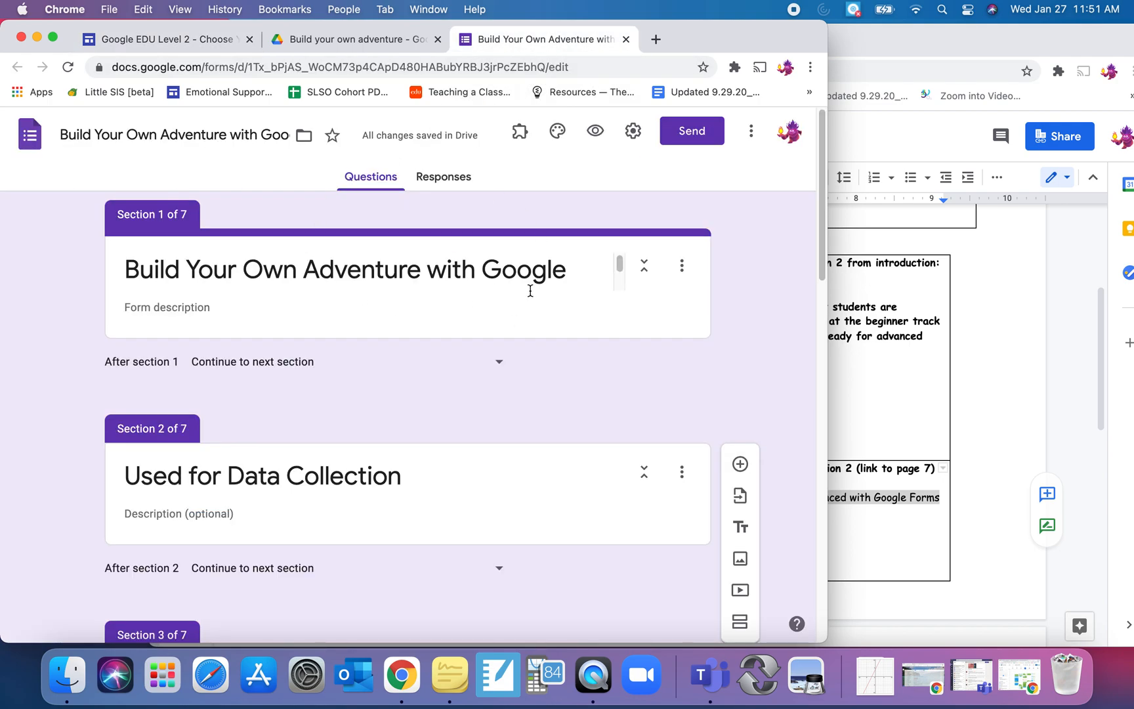
pyautogui.click(701, 247)
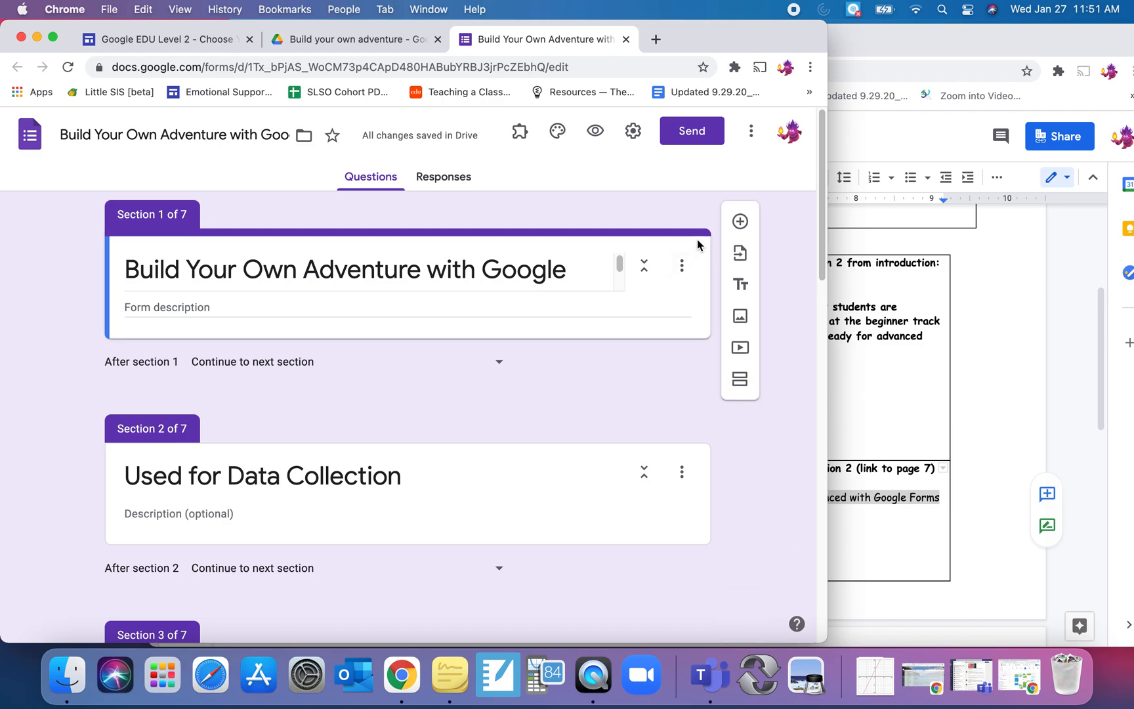
# Add a multiple choice question to section 1, using the story map's page 1 introduction text as the question.
pyautogui.click(740, 222)
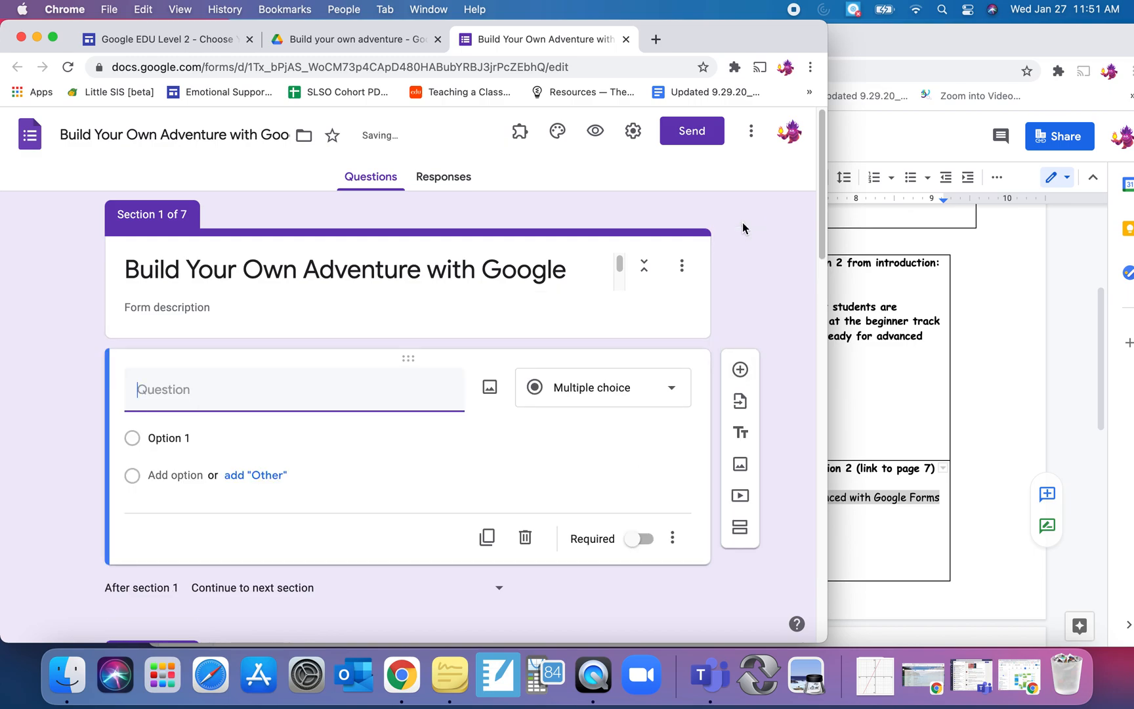
pyautogui.click(929, 399)
pyautogui.scroll(4, 934, 356)
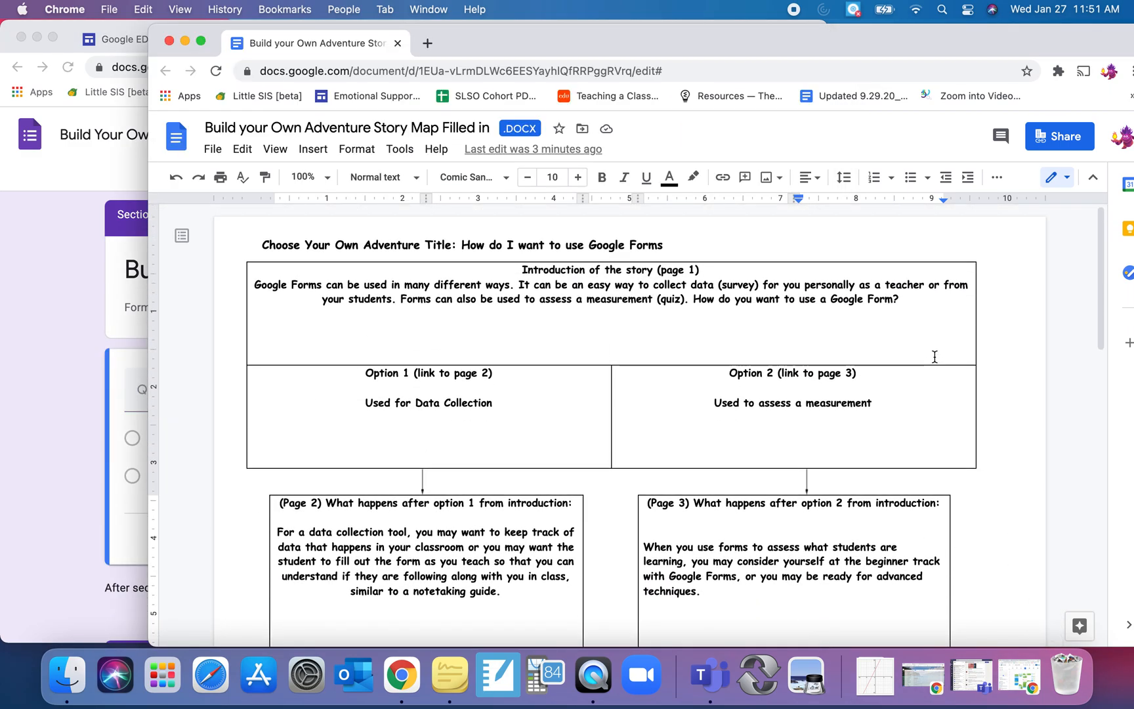
pyautogui.moveTo(257, 287); pyautogui.dragTo(898, 302)
pyautogui.press('super+c')
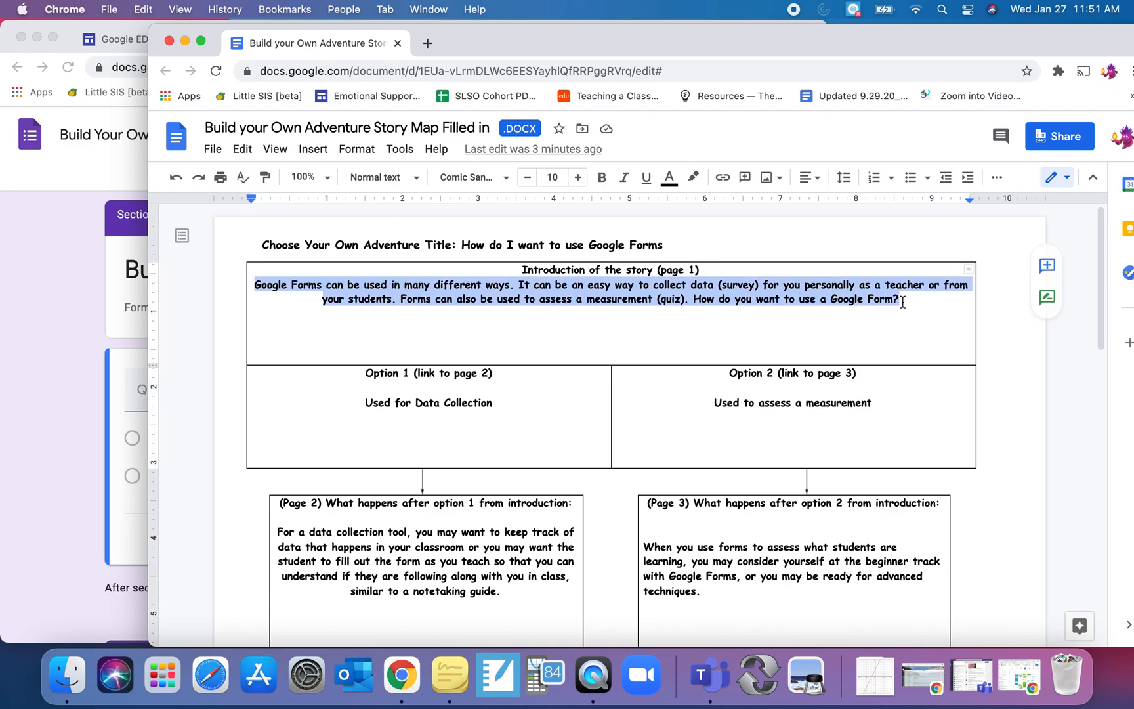
pyautogui.click(76, 334)
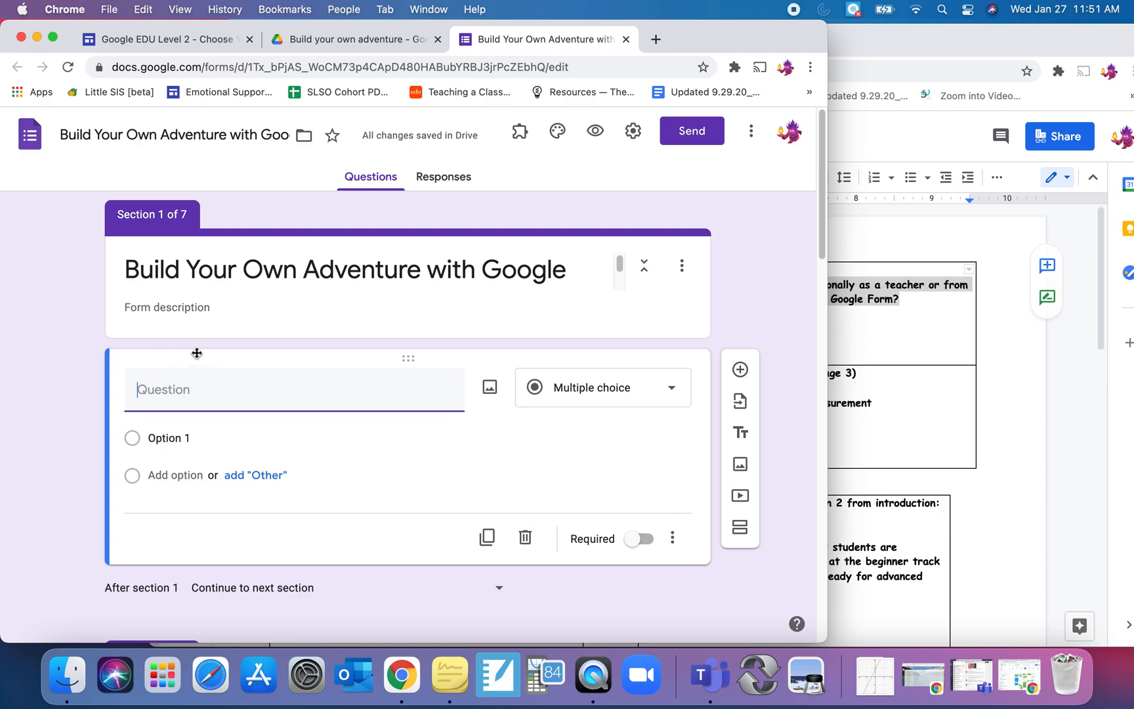
pyautogui.press('super+v')
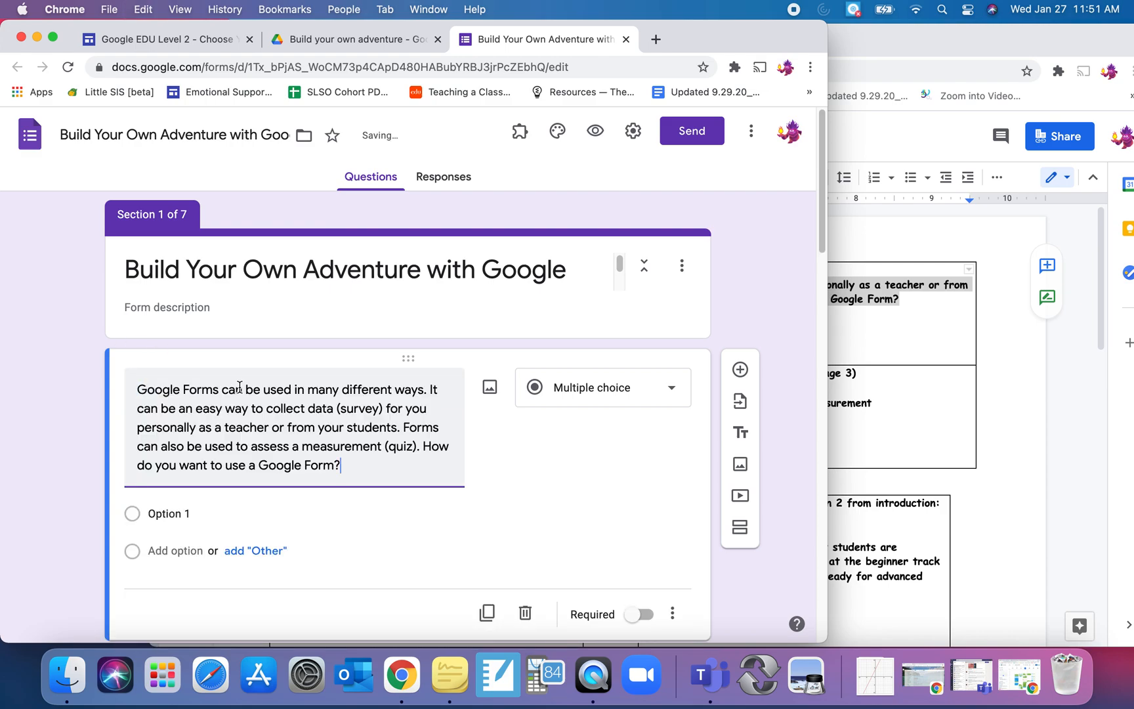
# Set the question's first answer to "Used for Data Collection" by copying the story map's option that links to page 2.
pyautogui.click(899, 439)
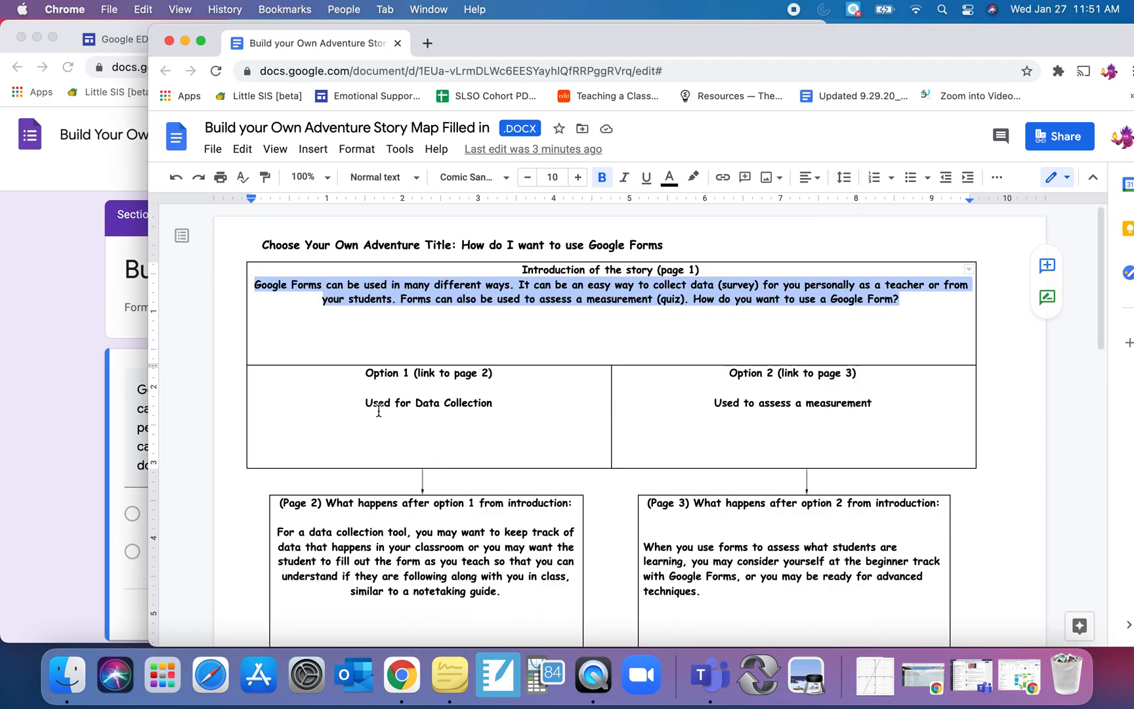
pyautogui.moveTo(366, 404); pyautogui.dragTo(495, 409)
pyautogui.press('super+c')
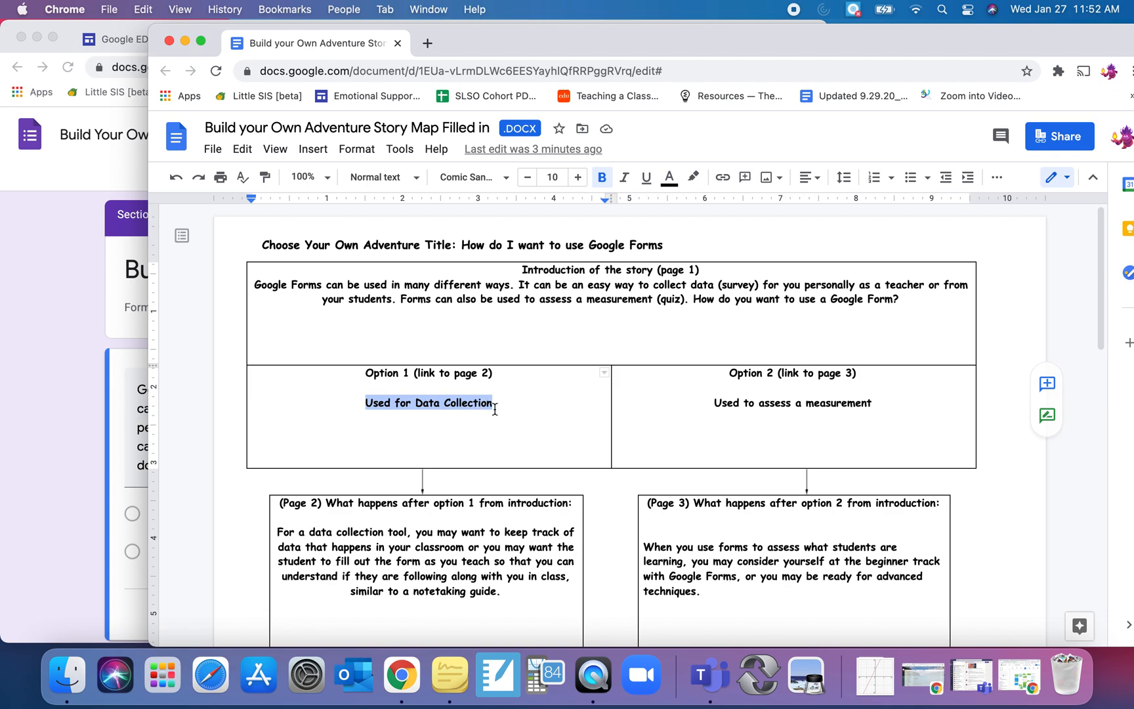
pyautogui.click(88, 455)
pyautogui.click(187, 513)
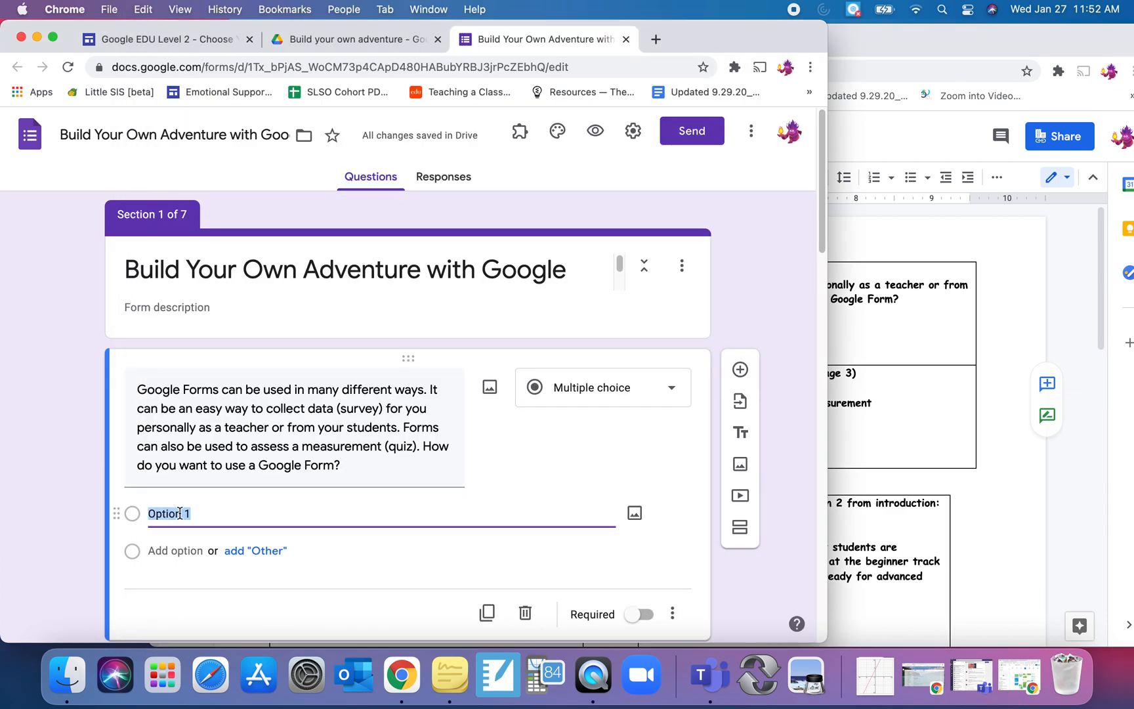
pyautogui.press('super+v')
# Add the second answer "Used to assess a measurement" by copying the story map's option that links to page 3.
pyautogui.click(896, 442)
pyautogui.moveTo(712, 402); pyautogui.dragTo(873, 402)
pyautogui.press('super+c')
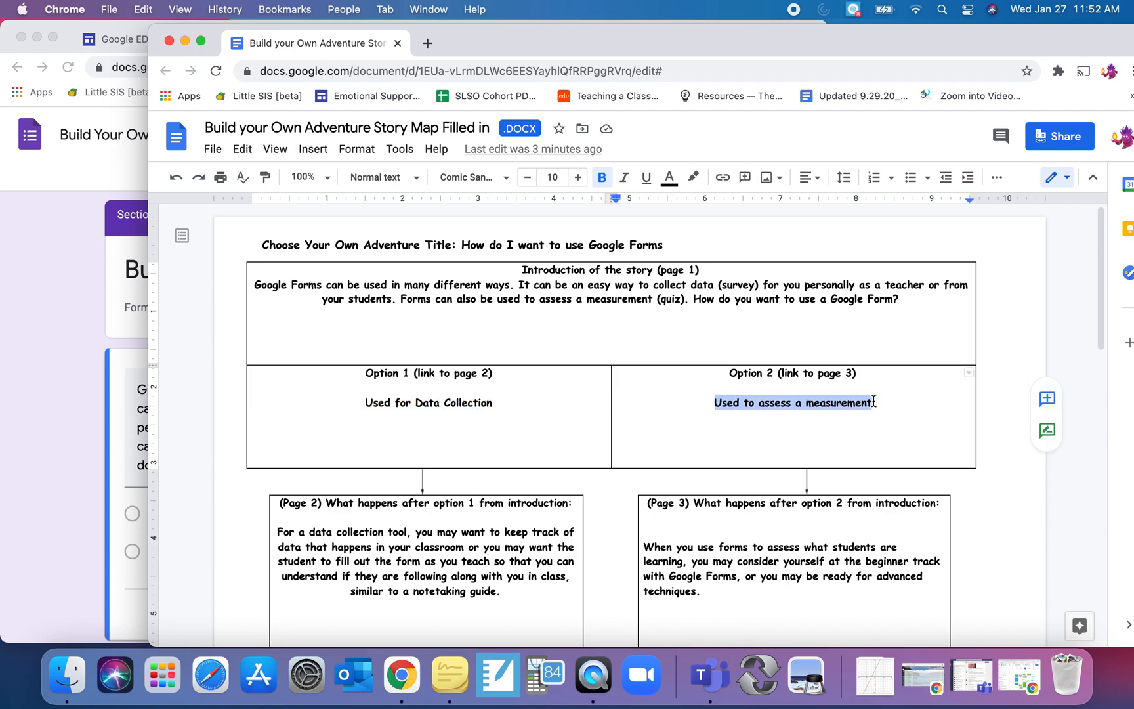
pyautogui.click(96, 479)
pyautogui.scroll(-1, 246, 515)
pyautogui.click(168, 504)
pyautogui.press('super+v')
pyautogui.click(567, 547)
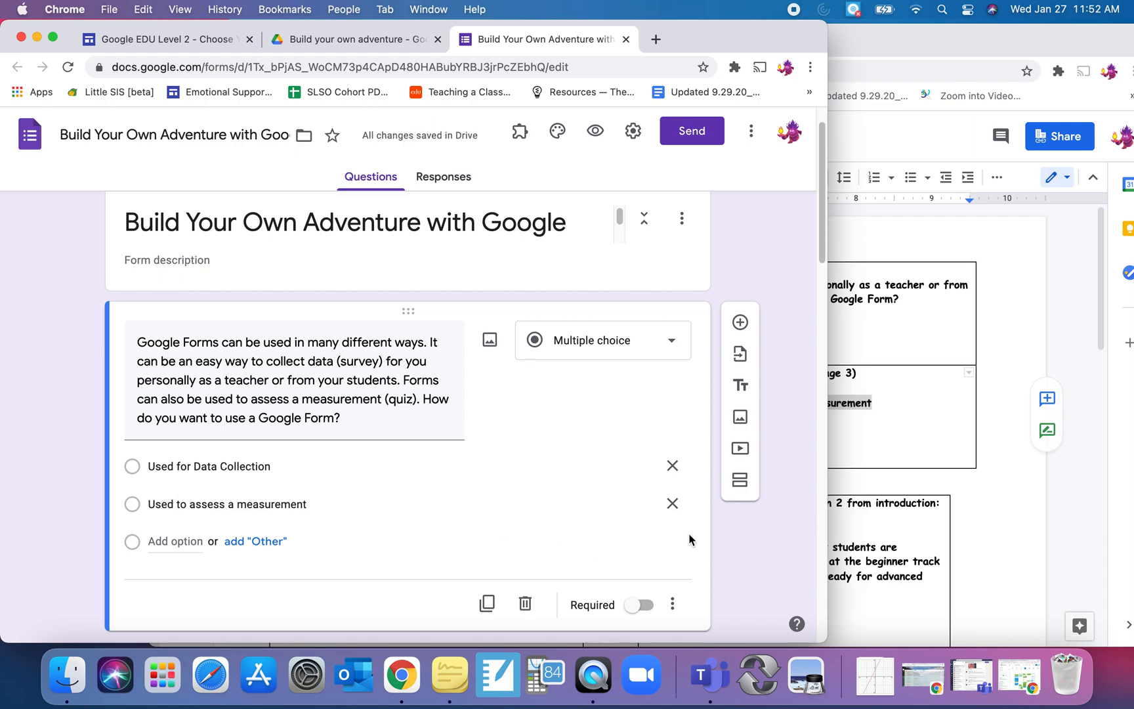
# Enable answer-based section branching for the question, sending "Used for Data Collection" to section 2 and "Used to assess a measurement" to section 3.
pyautogui.click(679, 605)
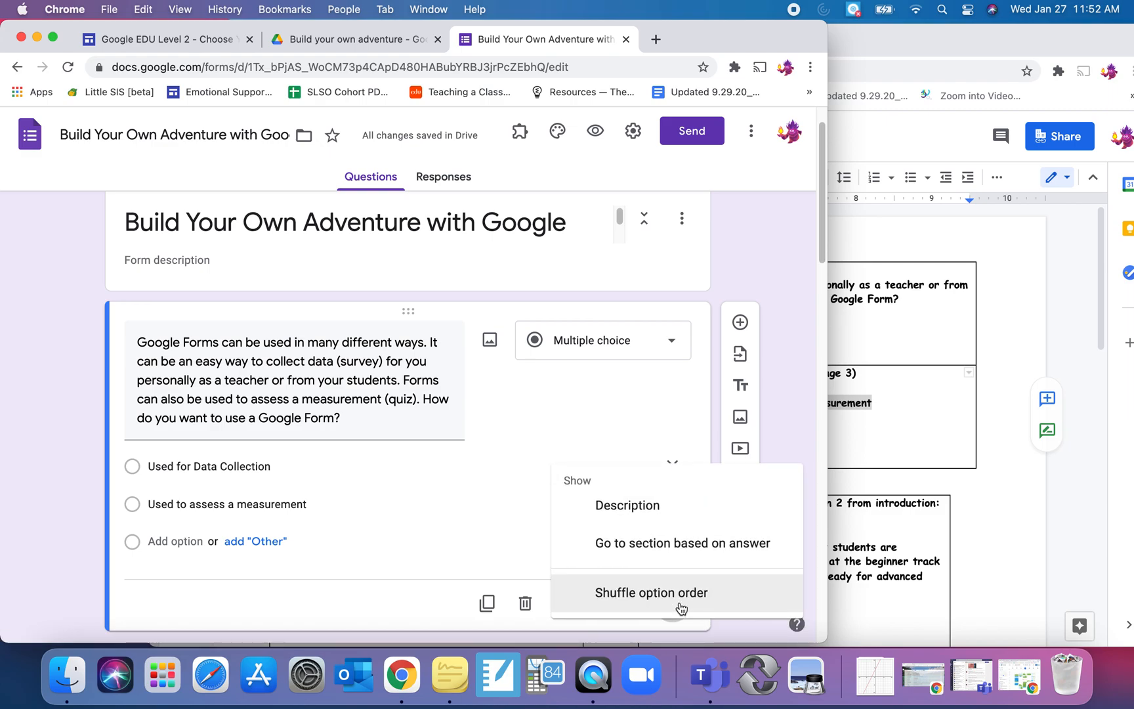
pyautogui.click(702, 546)
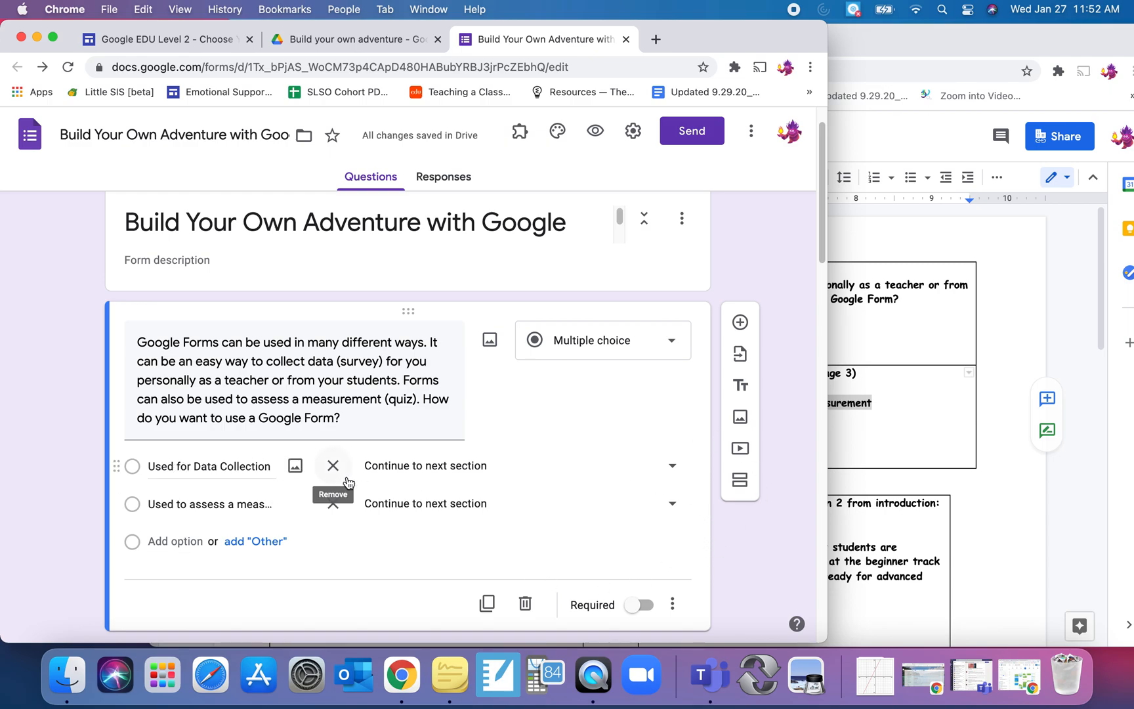
pyautogui.click(673, 468)
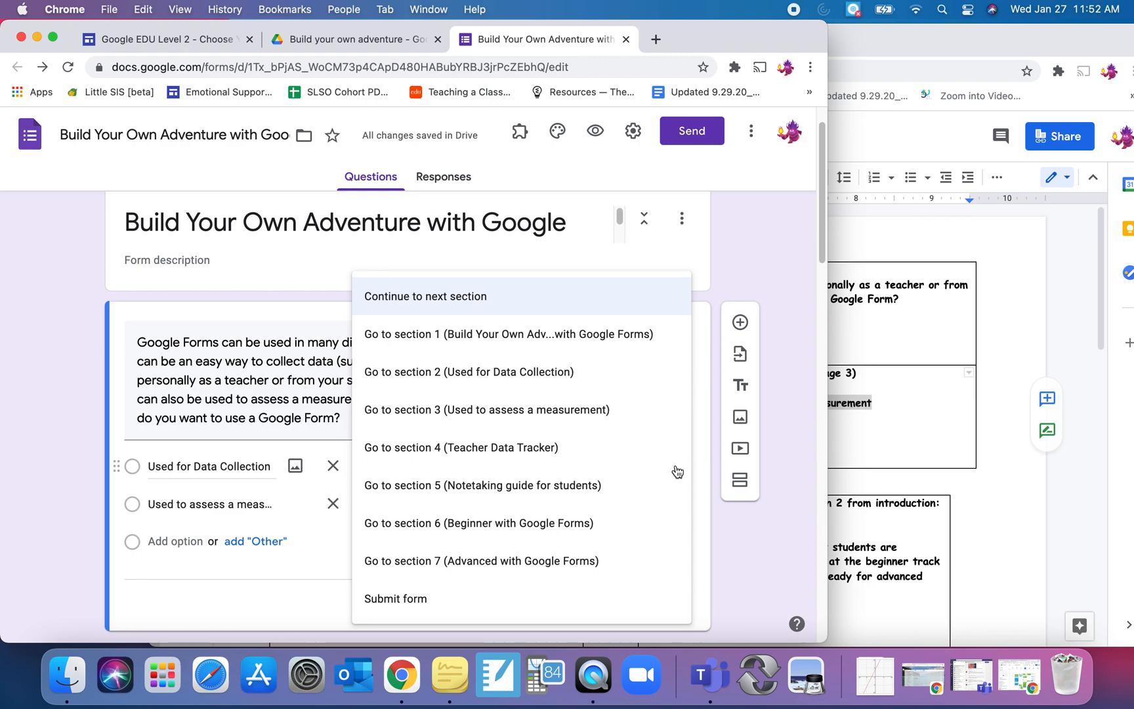
pyautogui.click(569, 374)
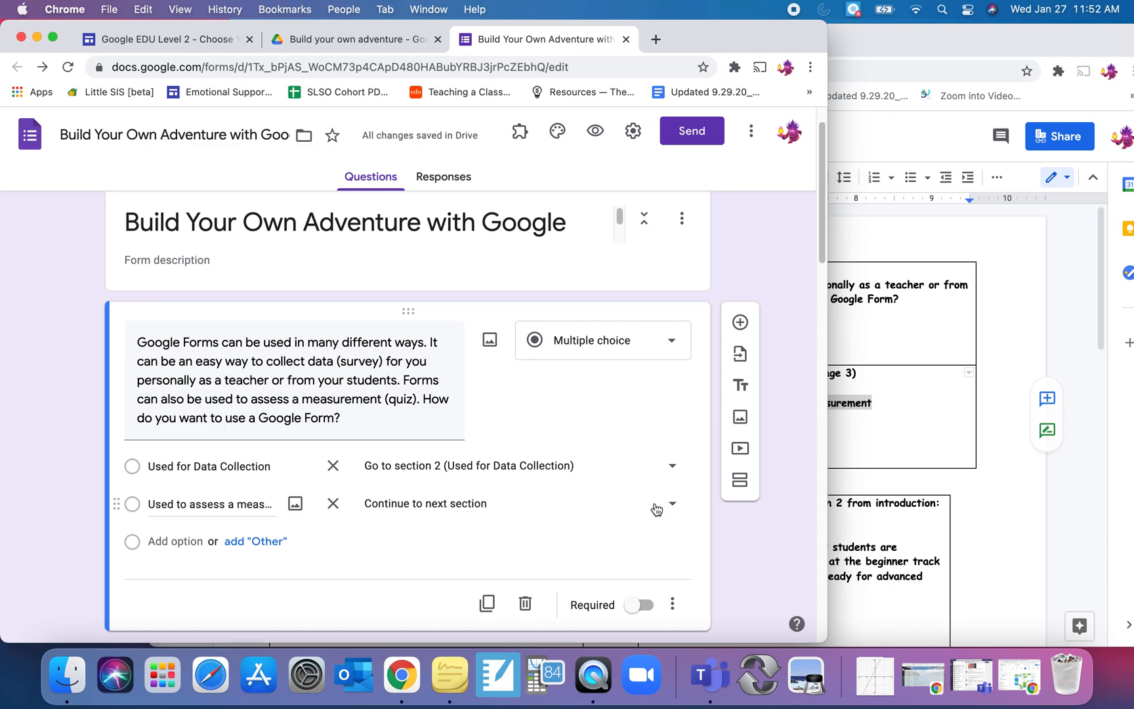
pyautogui.click(679, 512)
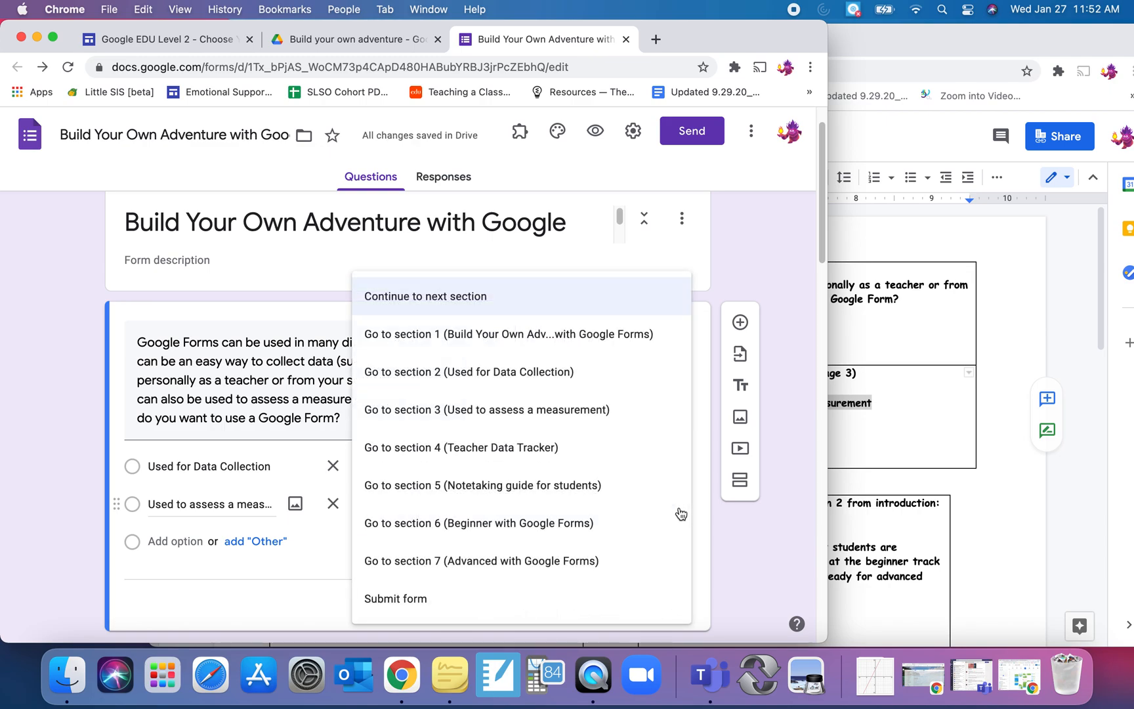
pyautogui.click(613, 410)
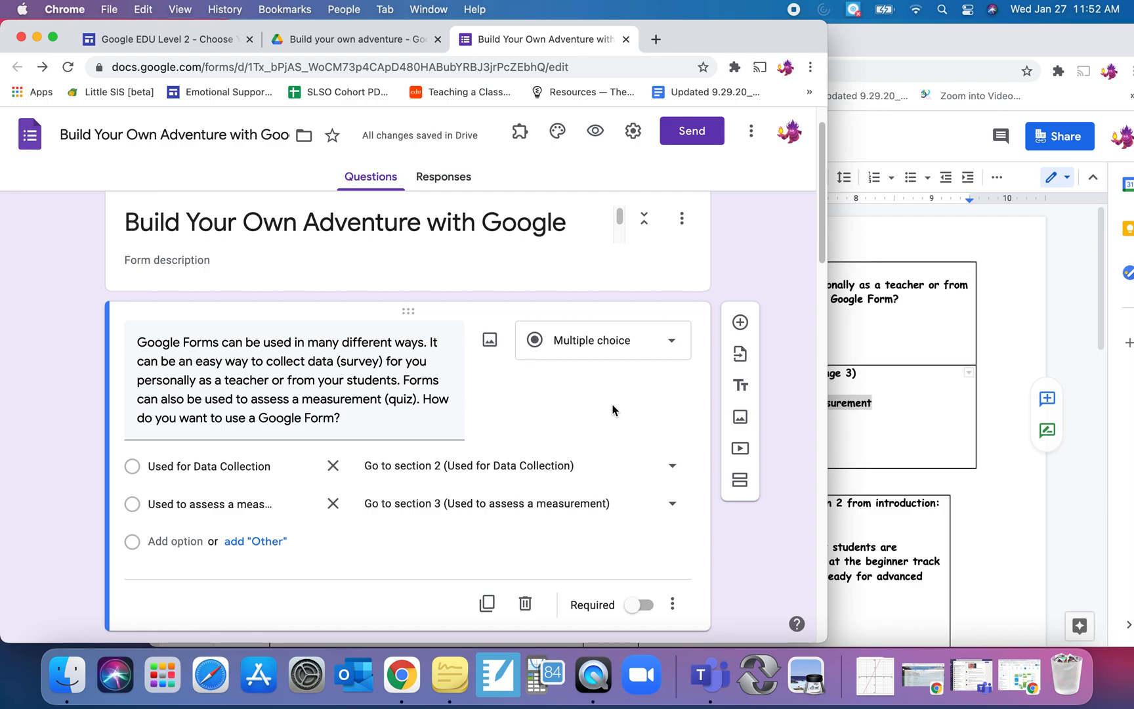
# Check the guide's instructions on editing page one's question and guiding users to specific pages based on selected answers.
pyautogui.click(170, 40)
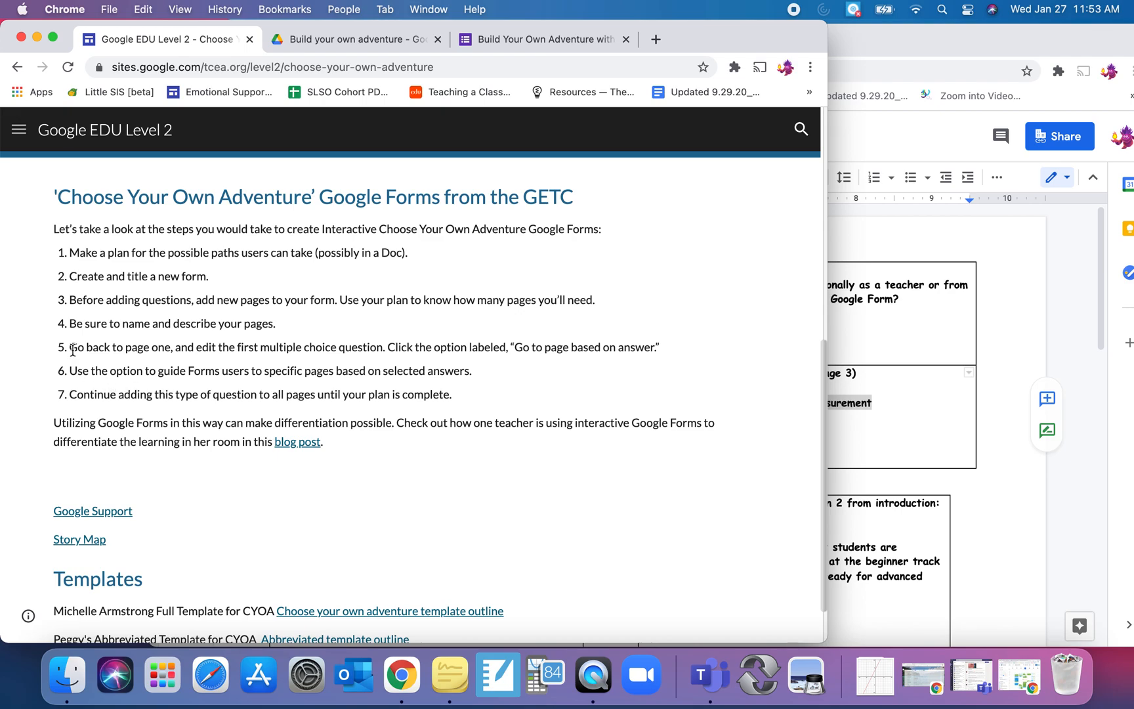
pyautogui.moveTo(72, 349); pyautogui.dragTo(169, 353)
pyautogui.moveTo(70, 370); pyautogui.dragTo(441, 382)
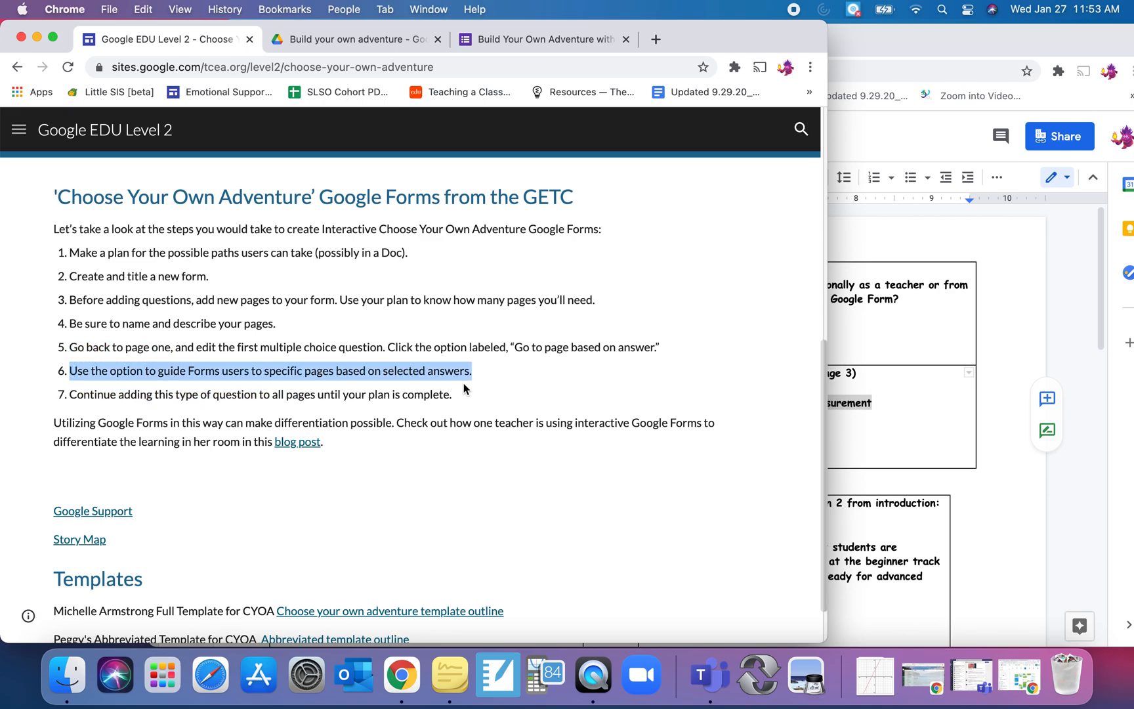